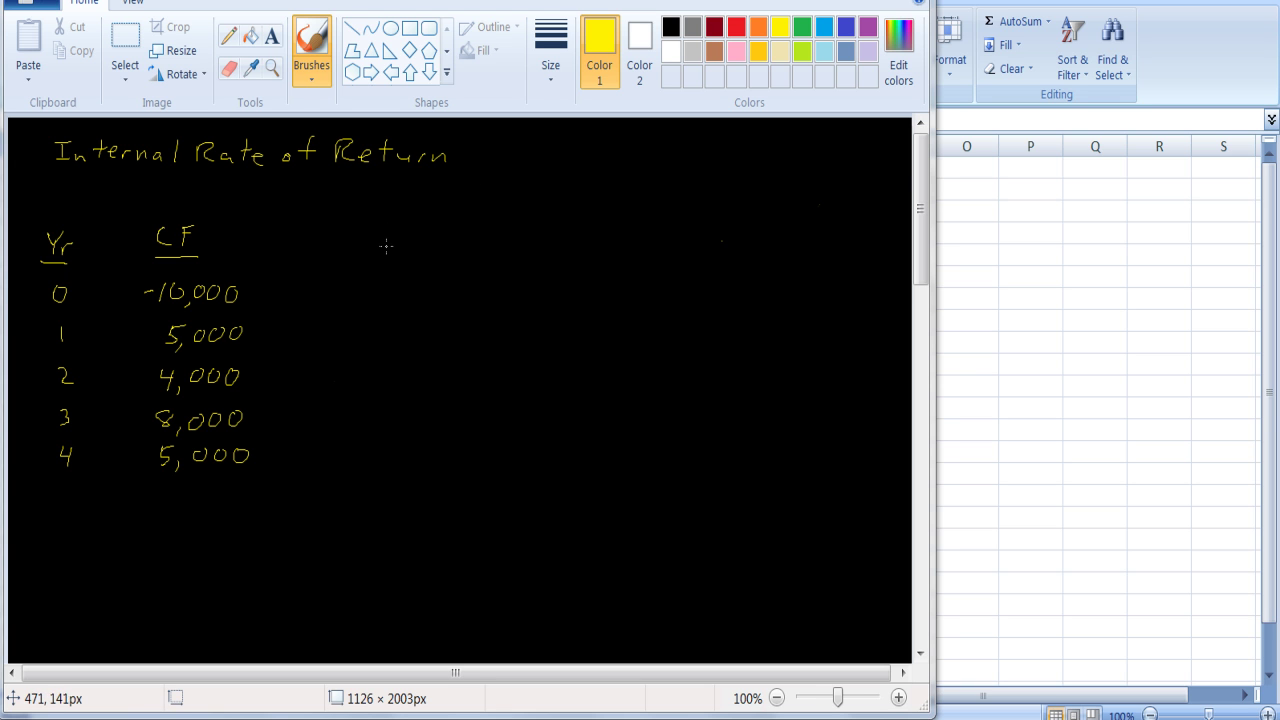
# Step: Handwrite "IRR is the interest rate that makes NPV = 0" in yellow brush strokes beside the cash flow table
pyautogui.moveTo(401, 237); pyautogui.dragTo(412, 257)
pyautogui.moveTo(395, 236)
pyautogui.mouseDown()
pyautogui.moveTo(418, 233)
pyautogui.moveTo(426, 255)
pyautogui.mouseUp()
pyautogui.moveTo(427, 236); pyautogui.dragTo(442, 254)
pyautogui.moveTo(460, 237)
pyautogui.mouseDown()
pyautogui.moveTo(460, 255)
pyautogui.moveTo(520, 252)
pyautogui.mouseUp()
pyautogui.moveTo(554, 236)
pyautogui.mouseDown()
pyautogui.moveTo(543, 248)
pyautogui.moveTo(604, 247)
pyautogui.moveTo(611, 235)
pyautogui.mouseUp()
pyautogui.moveTo(621, 226); pyautogui.dragTo(632, 251)
pyautogui.moveTo(634, 245); pyautogui.dragTo(713, 251)
pyautogui.moveTo(724, 215)
pyautogui.mouseDown()
pyautogui.moveTo(724, 246)
pyautogui.moveTo(736, 230)
pyautogui.mouseUp()
pyautogui.moveTo(730, 240); pyautogui.dragTo(764, 238)
pyautogui.moveTo(770, 240); pyautogui.dragTo(825, 240)
pyautogui.moveTo(812, 229); pyautogui.dragTo(832, 226)
pyautogui.moveTo(403, 292)
pyautogui.mouseDown()
pyautogui.moveTo(404, 308)
pyautogui.moveTo(430, 308)
pyautogui.mouseUp()
pyautogui.moveTo(442, 278)
pyautogui.mouseDown()
pyautogui.moveTo(443, 302)
pyautogui.moveTo(456, 291)
pyautogui.mouseUp()
pyautogui.moveTo(454, 298); pyautogui.dragTo(522, 285)
pyautogui.moveTo(530, 276); pyautogui.dragTo(550, 297)
pyautogui.moveTo(570, 290); pyautogui.dragTo(585, 298)
pyautogui.moveTo(574, 282)
pyautogui.mouseDown()
pyautogui.moveTo(594, 280)
pyautogui.moveTo(613, 306)
pyautogui.moveTo(664, 300)
pyautogui.mouseUp()
pyautogui.moveTo(674, 272)
pyautogui.mouseDown()
pyautogui.moveTo(675, 296)
pyautogui.moveTo(720, 298)
pyautogui.mouseUp()
pyautogui.moveTo(406, 340)
pyautogui.mouseDown()
pyautogui.moveTo(404, 354)
pyautogui.moveTo(421, 340)
pyautogui.moveTo(441, 348)
pyautogui.mouseUp()
pyautogui.moveTo(448, 338); pyautogui.dragTo(465, 338)
pyautogui.moveTo(486, 338); pyautogui.dragTo(528, 333)
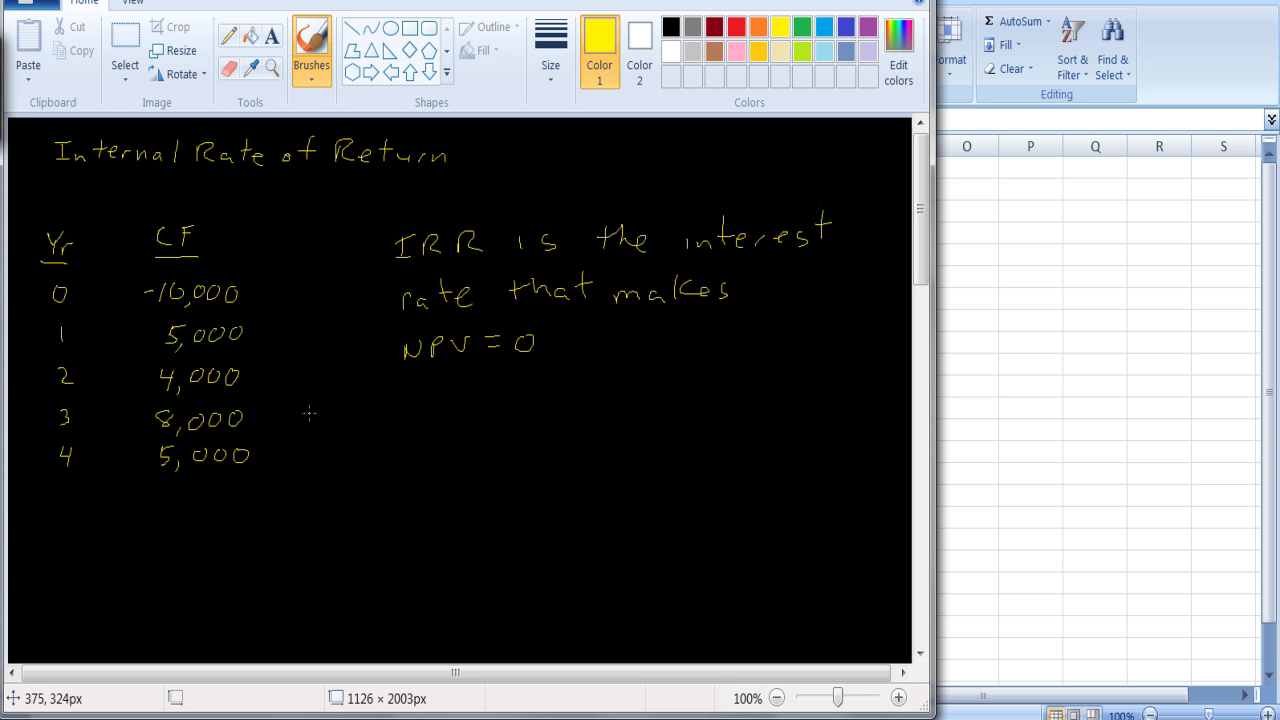
# Step: Handwrite the formula NPV = CF₁/(1+r) + ... + CFₙ/(1+r)ⁿ − Cost below the IRR definition
pyautogui.moveTo(297, 425)
pyautogui.mouseDown()
pyautogui.moveTo(312, 408)
pyautogui.moveTo(320, 424)
pyautogui.moveTo(334, 410)
pyautogui.moveTo(372, 412)
pyautogui.mouseUp()
pyautogui.moveTo(347, 424); pyautogui.dragTo(375, 423)
pyautogui.moveTo(427, 391)
pyautogui.mouseDown()
pyautogui.moveTo(426, 409)
pyautogui.moveTo(440, 408)
pyautogui.mouseUp()
pyautogui.moveTo(441, 389)
pyautogui.mouseDown()
pyautogui.moveTo(455, 387)
pyautogui.moveTo(452, 403)
pyautogui.mouseUp()
pyautogui.moveTo(457, 404)
pyautogui.mouseDown()
pyautogui.moveTo(459, 419)
pyautogui.moveTo(418, 432)
pyautogui.moveTo(459, 431)
pyautogui.moveTo(406, 481)
pyautogui.moveTo(458, 466)
pyautogui.mouseUp()
pyautogui.moveTo(446, 458)
pyautogui.mouseDown()
pyautogui.moveTo(446, 477)
pyautogui.moveTo(472, 463)
pyautogui.moveTo(487, 480)
pyautogui.mouseUp()
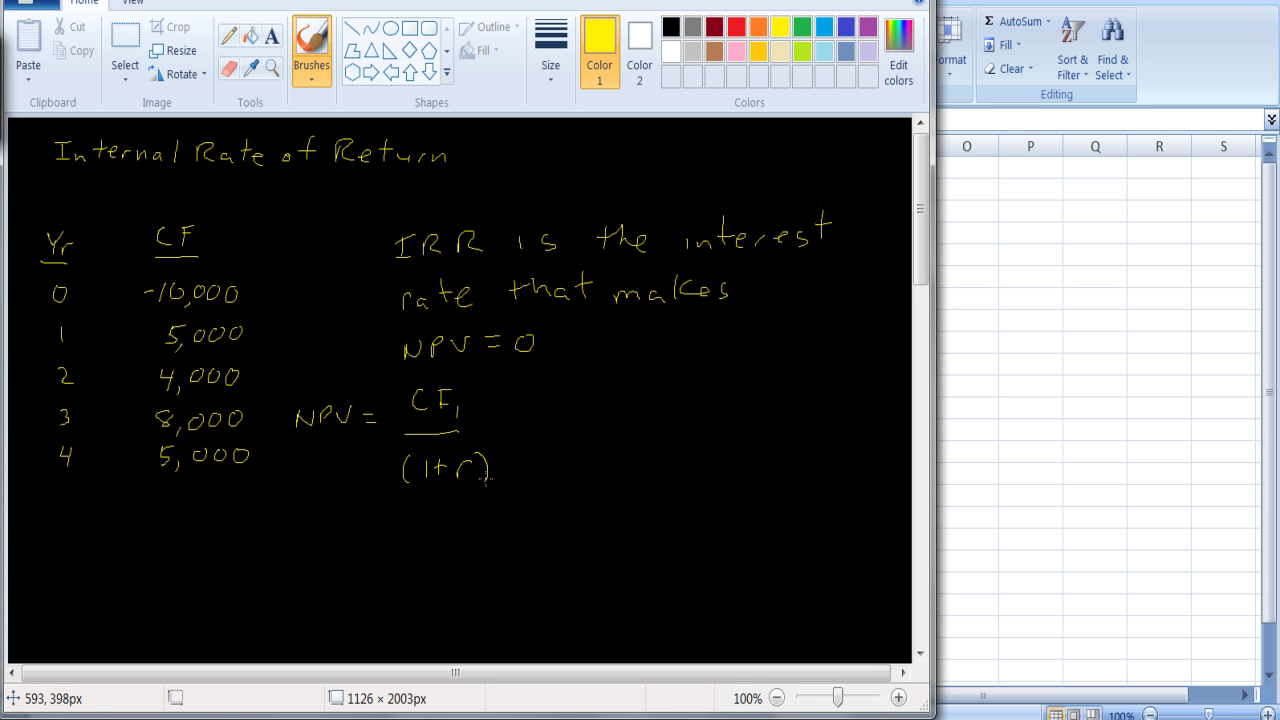
pyautogui.moveTo(502, 431)
pyautogui.mouseDown()
pyautogui.moveTo(517, 430)
pyautogui.moveTo(510, 440)
pyautogui.mouseUp()
pyautogui.click(540, 434)
pyautogui.click(556, 434)
pyautogui.click(572, 433)
pyautogui.moveTo(597, 413); pyautogui.dragTo(596, 436)
pyautogui.moveTo(589, 427)
pyautogui.mouseDown()
pyautogui.moveTo(656, 402)
pyautogui.moveTo(670, 380)
pyautogui.mouseUp()
pyautogui.moveTo(655, 393)
pyautogui.mouseDown()
pyautogui.moveTo(683, 413)
pyautogui.moveTo(627, 428)
pyautogui.moveTo(688, 428)
pyautogui.moveTo(621, 465)
pyautogui.moveTo(629, 478)
pyautogui.moveTo(673, 472)
pyautogui.mouseUp()
pyautogui.moveTo(666, 462)
pyautogui.mouseDown()
pyautogui.moveTo(706, 460)
pyautogui.moveTo(718, 480)
pyautogui.mouseUp()
pyautogui.moveTo(726, 437)
pyautogui.mouseDown()
pyautogui.moveTo(747, 448)
pyautogui.moveTo(787, 426)
pyautogui.moveTo(870, 416)
pyautogui.mouseUp()
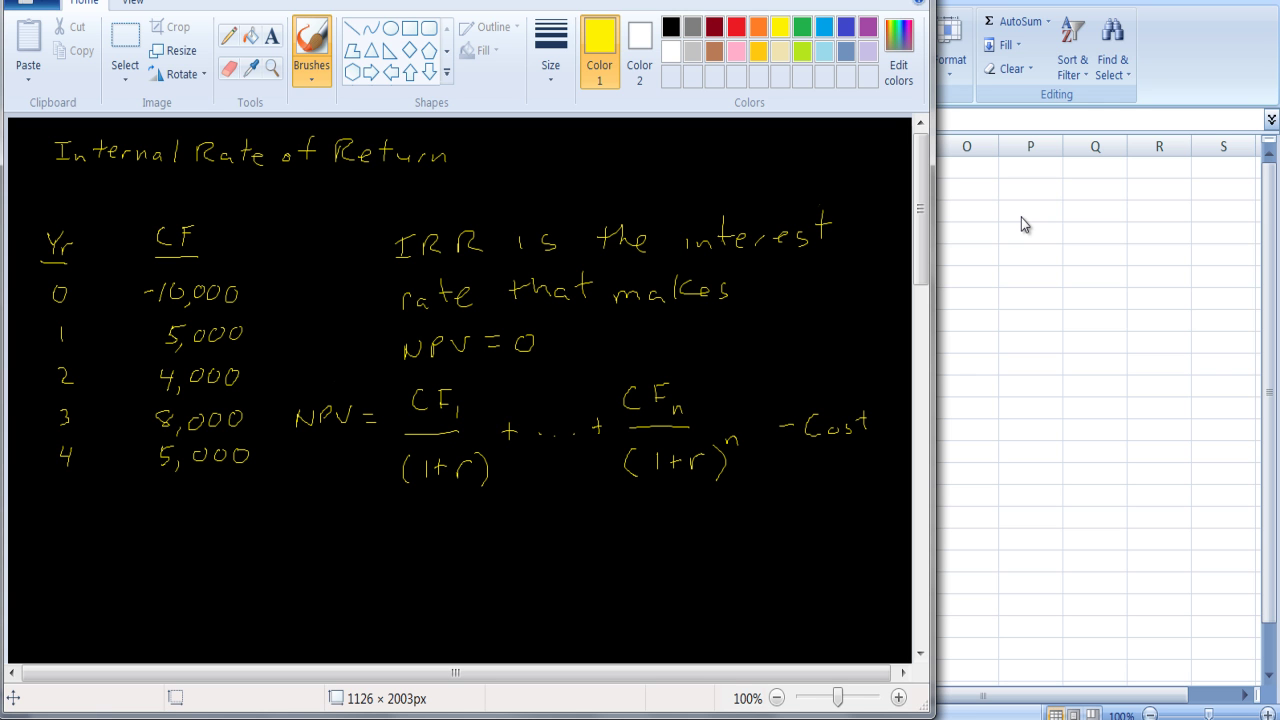
# Step: Switch to the Excel worksheet holding the cash flows and enlarge its view to 130%
pyautogui.click(1020, 252)
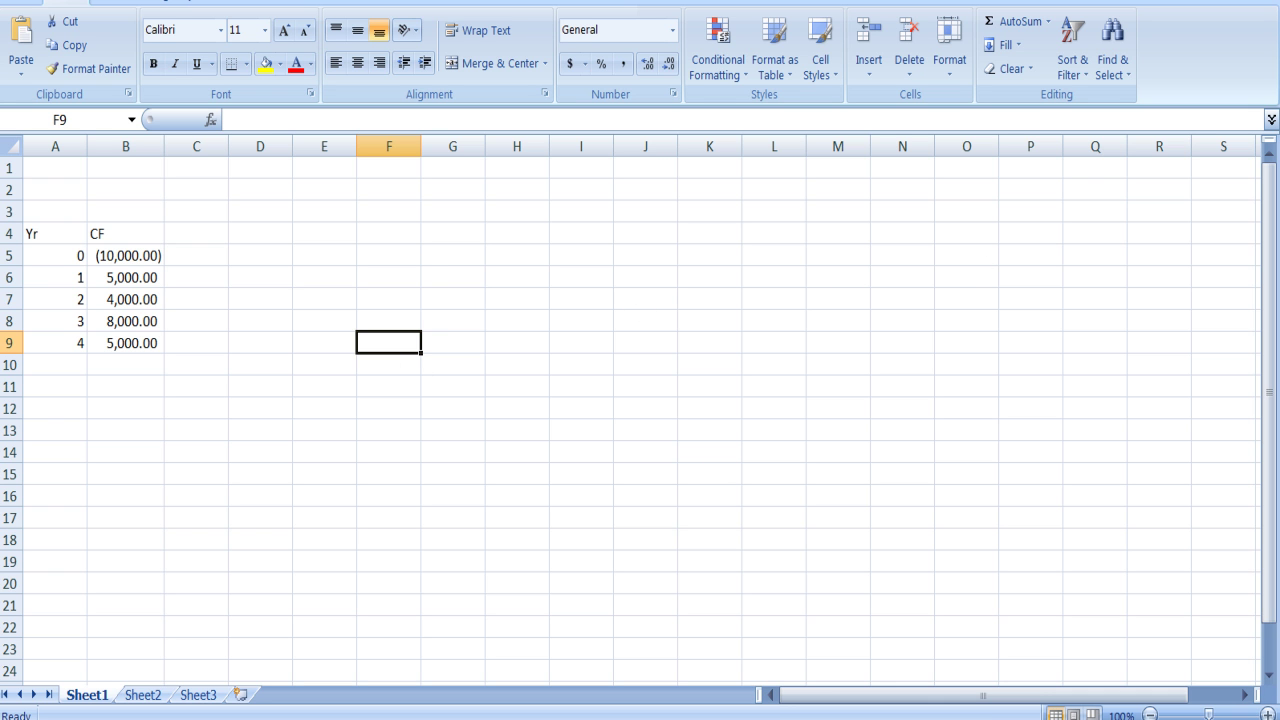
pyautogui.click(1266, 714)
pyautogui.click(1266, 714)
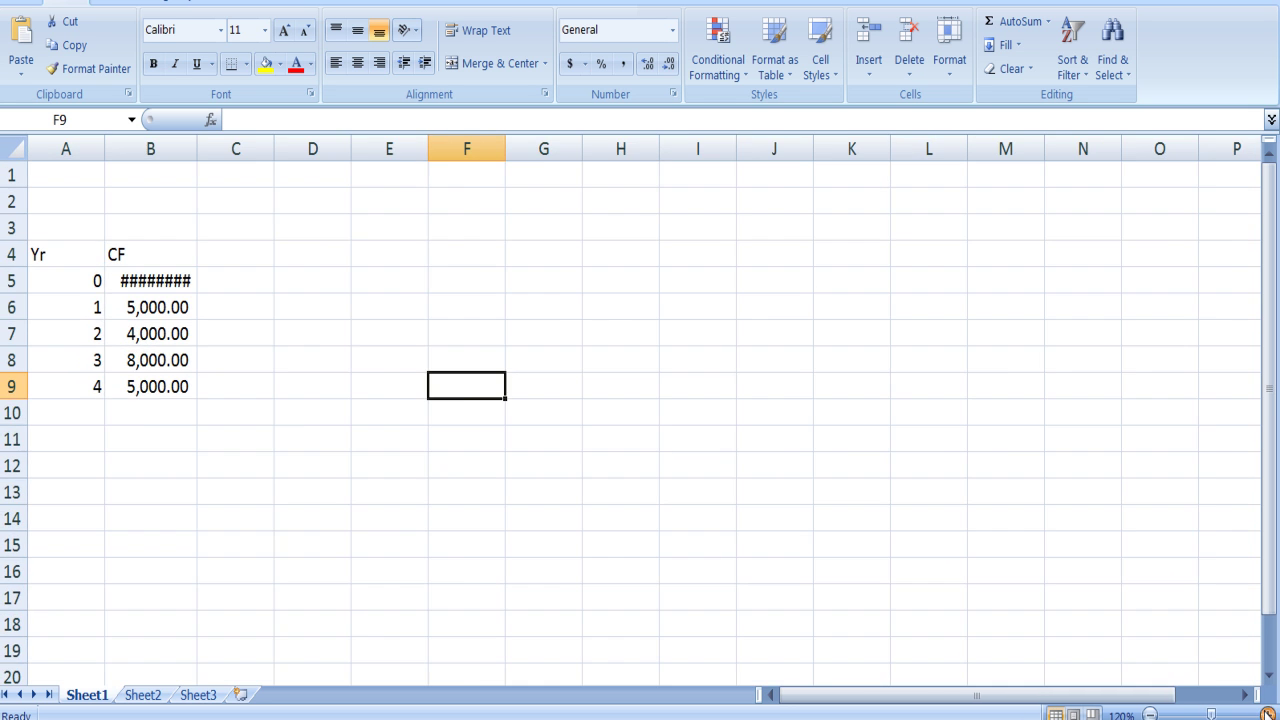
pyautogui.click(1266, 714)
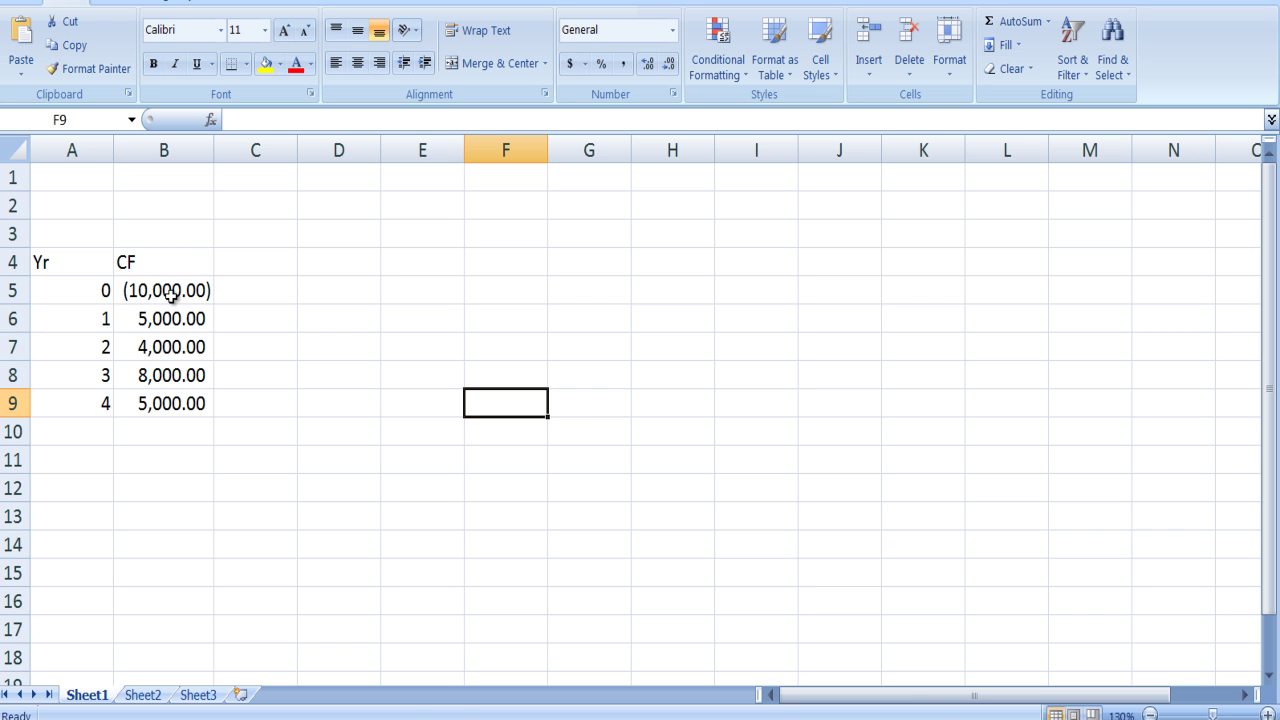
pyautogui.hotkey('alt', 'Tab')
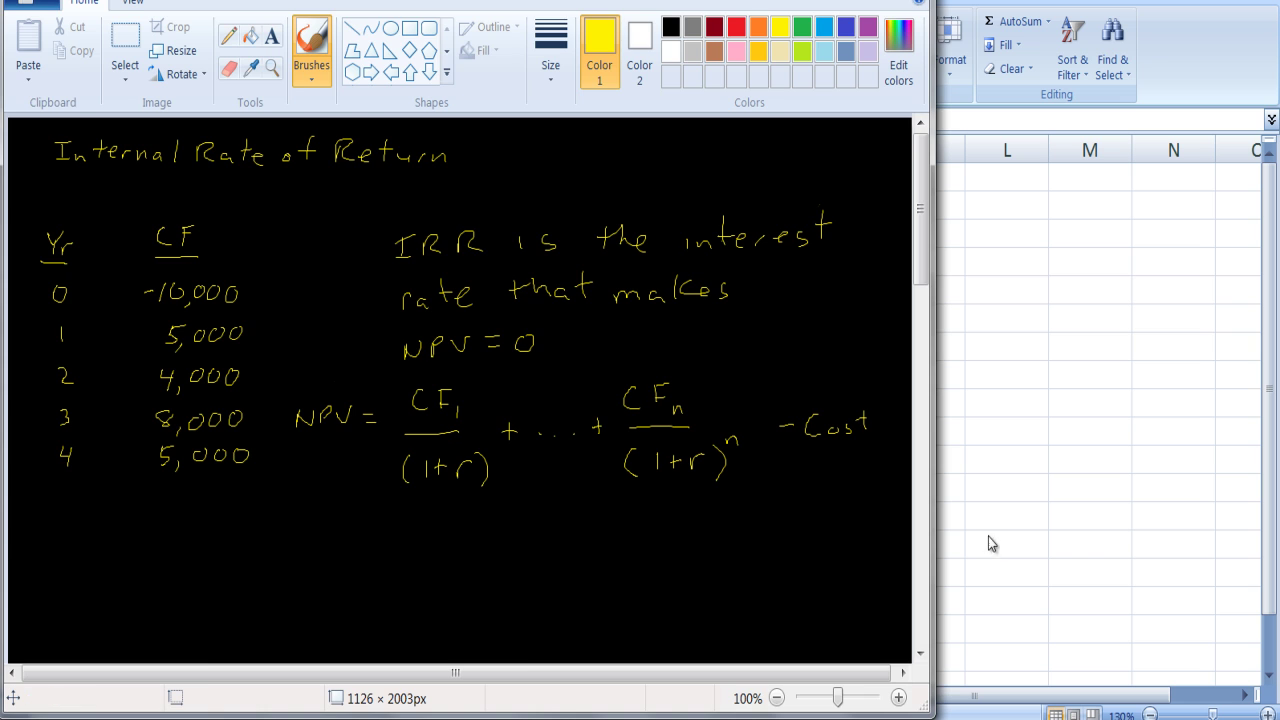
pyautogui.hotkey('alt', 'Tab')
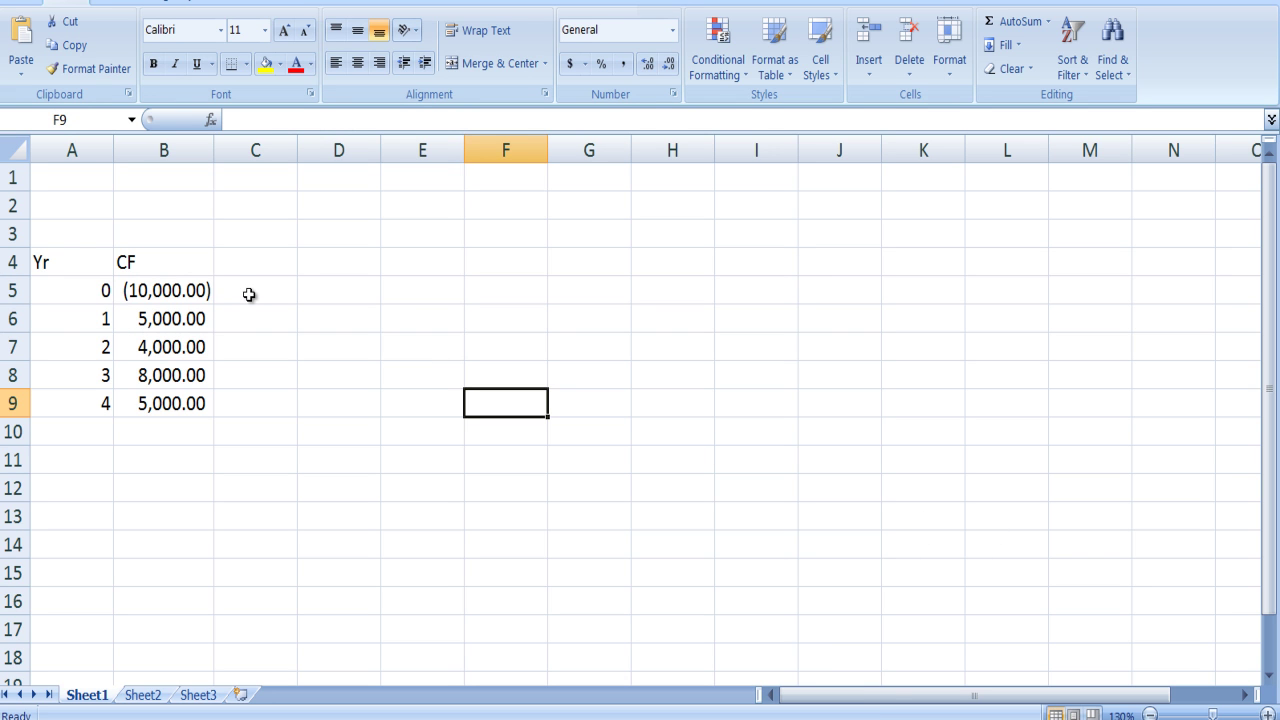
# Step: Enter the label "rate" in A2 and the discount rate 10% in B2
pyautogui.click(252, 264)
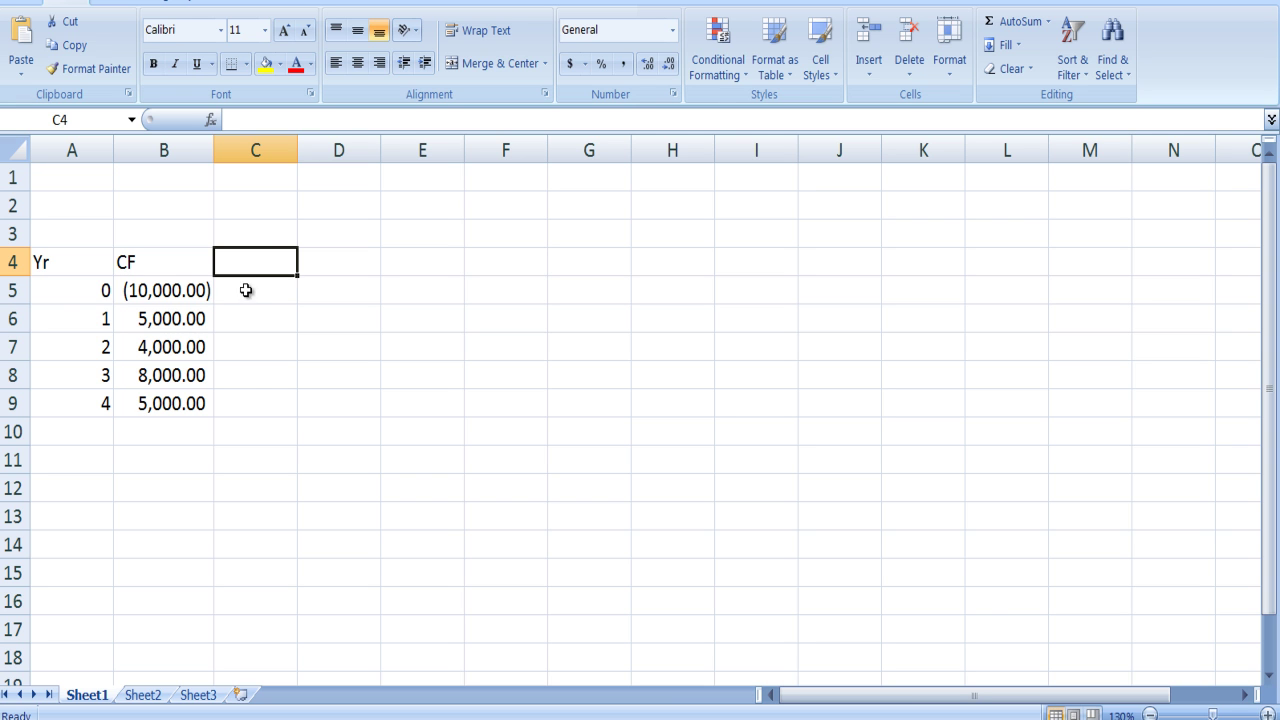
pyautogui.click(95, 210)
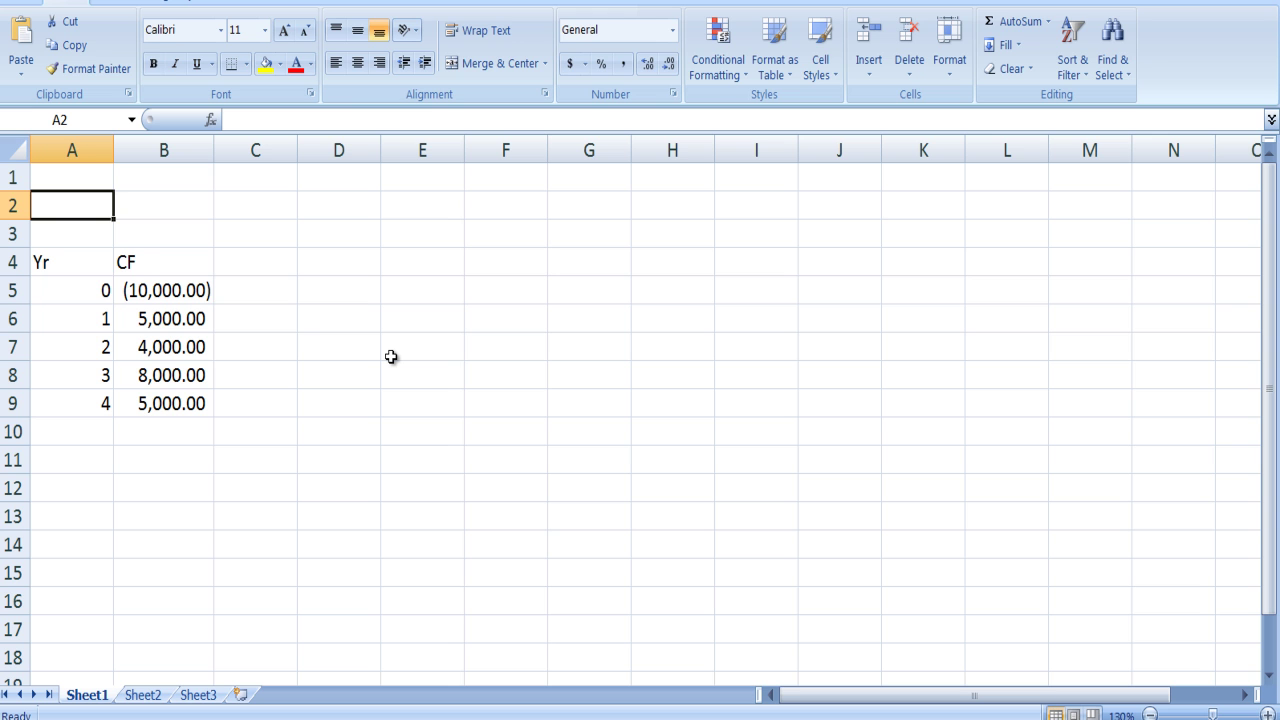
pyautogui.write('ratre')
pyautogui.press('BackSpace')
pyautogui.press('BackSpace')
pyautogui.write('e')
pyautogui.press('Tab')
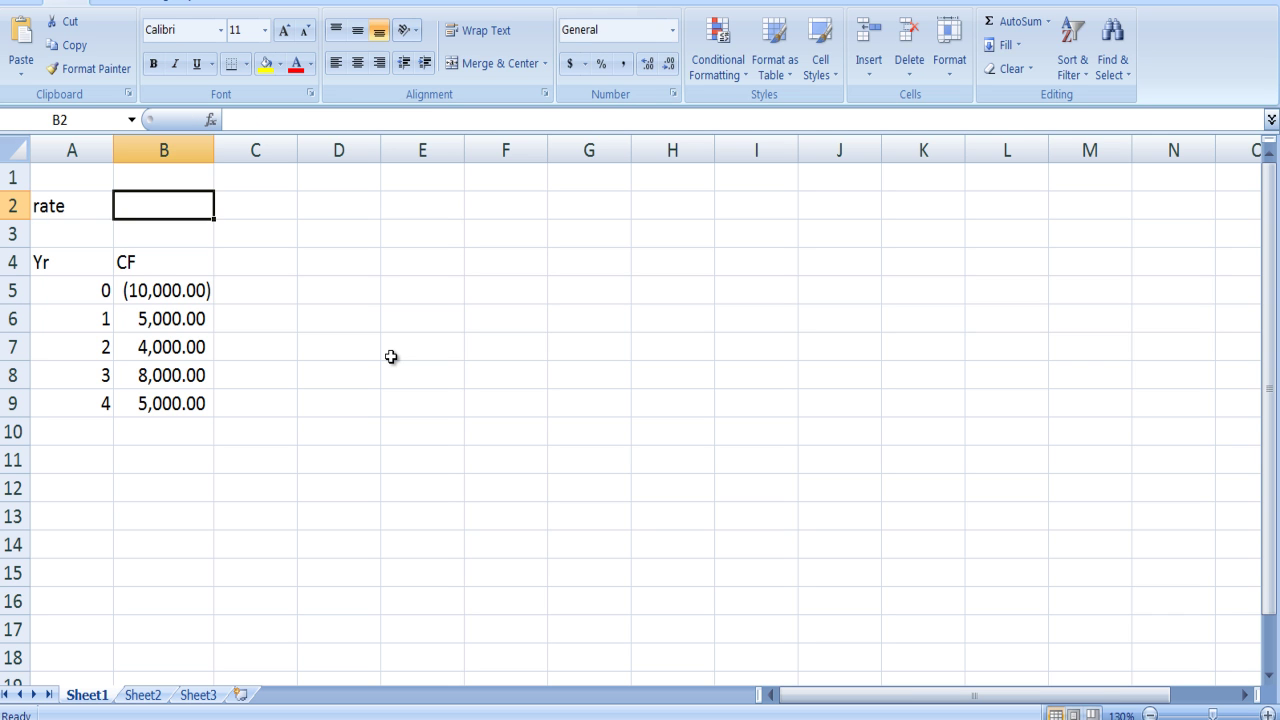
pyautogui.write('10%')
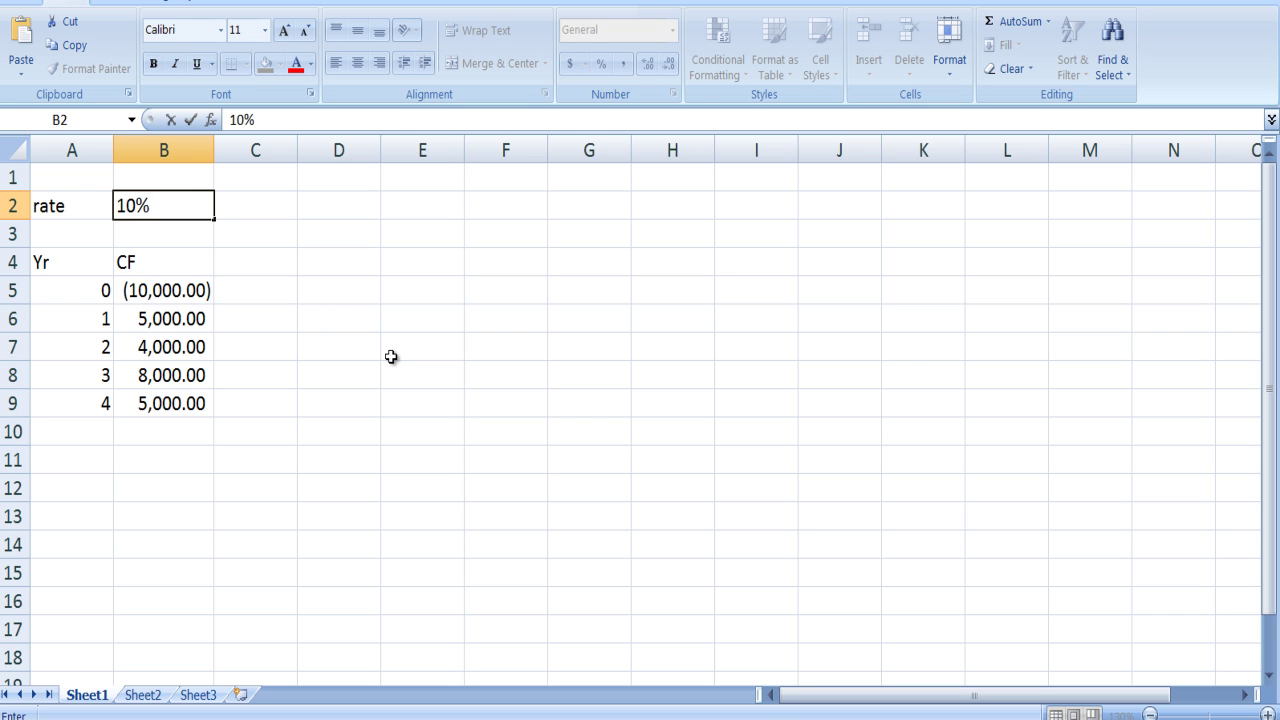
pyautogui.click(264, 293)
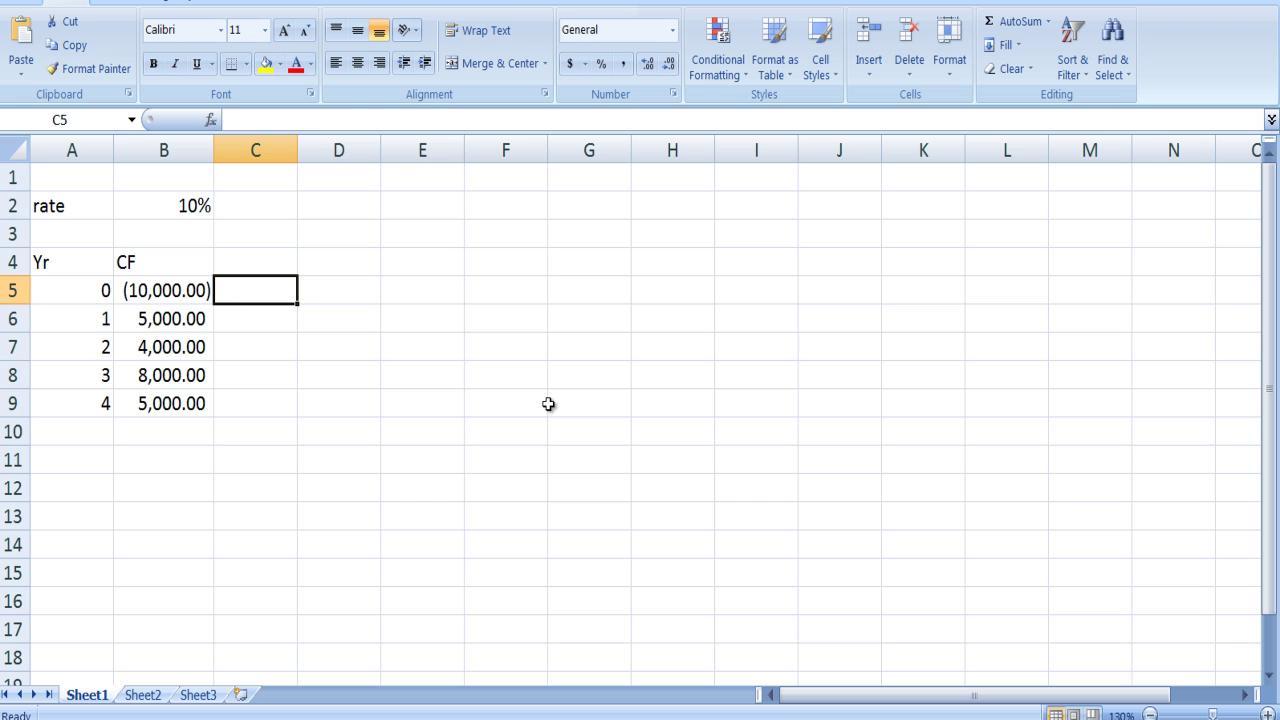
# Step: Add the column heading "PVCF" in C4 and enter =b5 in C5 for the year 0 present value
pyautogui.click(252, 260)
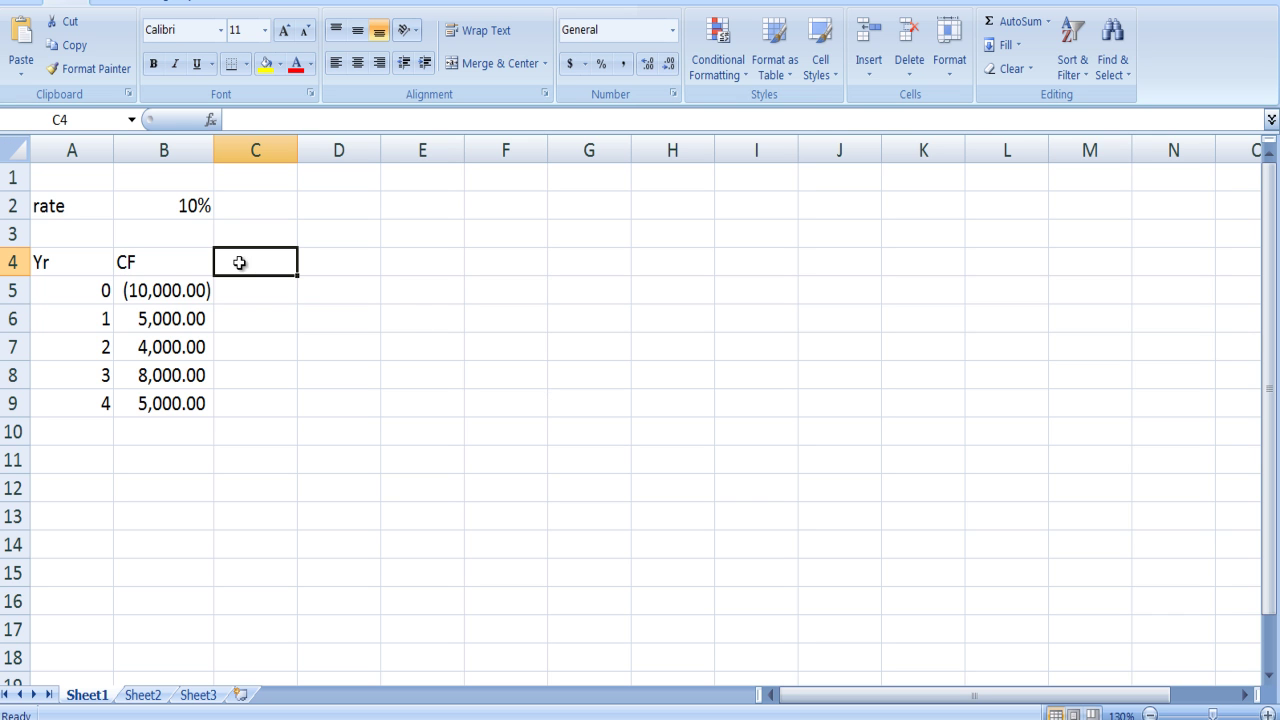
pyautogui.write('PVCF')
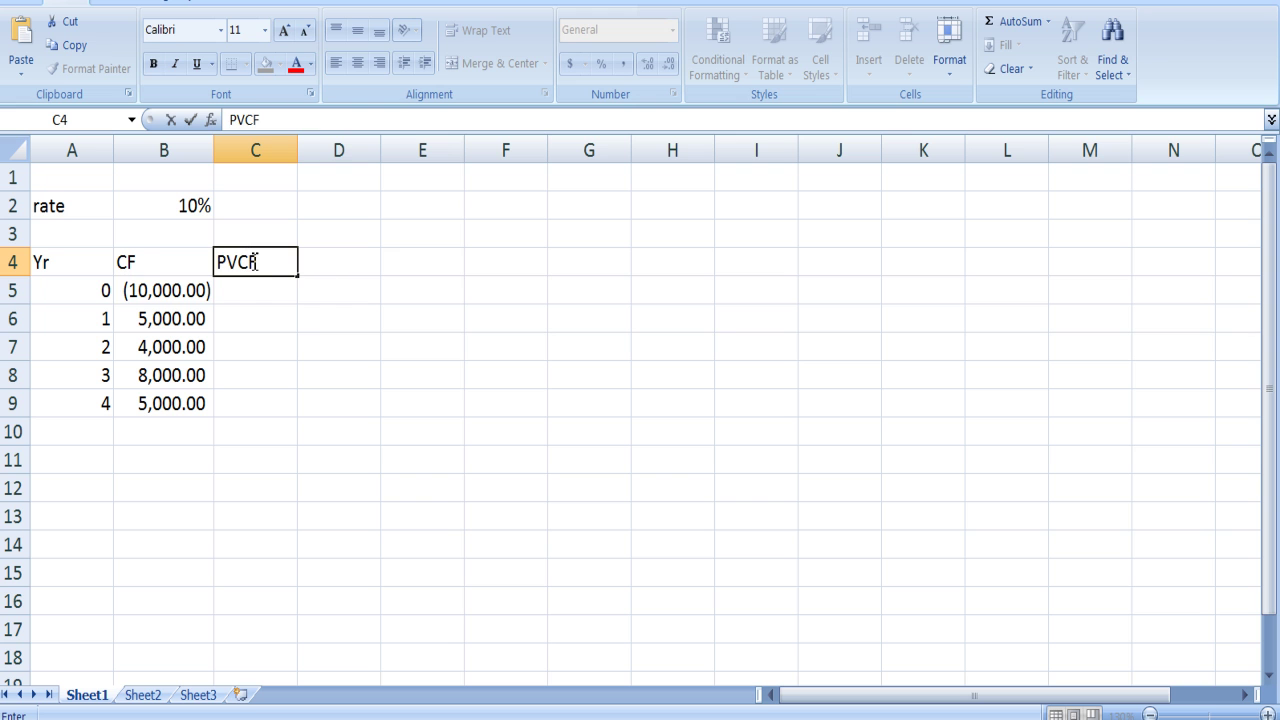
pyautogui.press('Return')
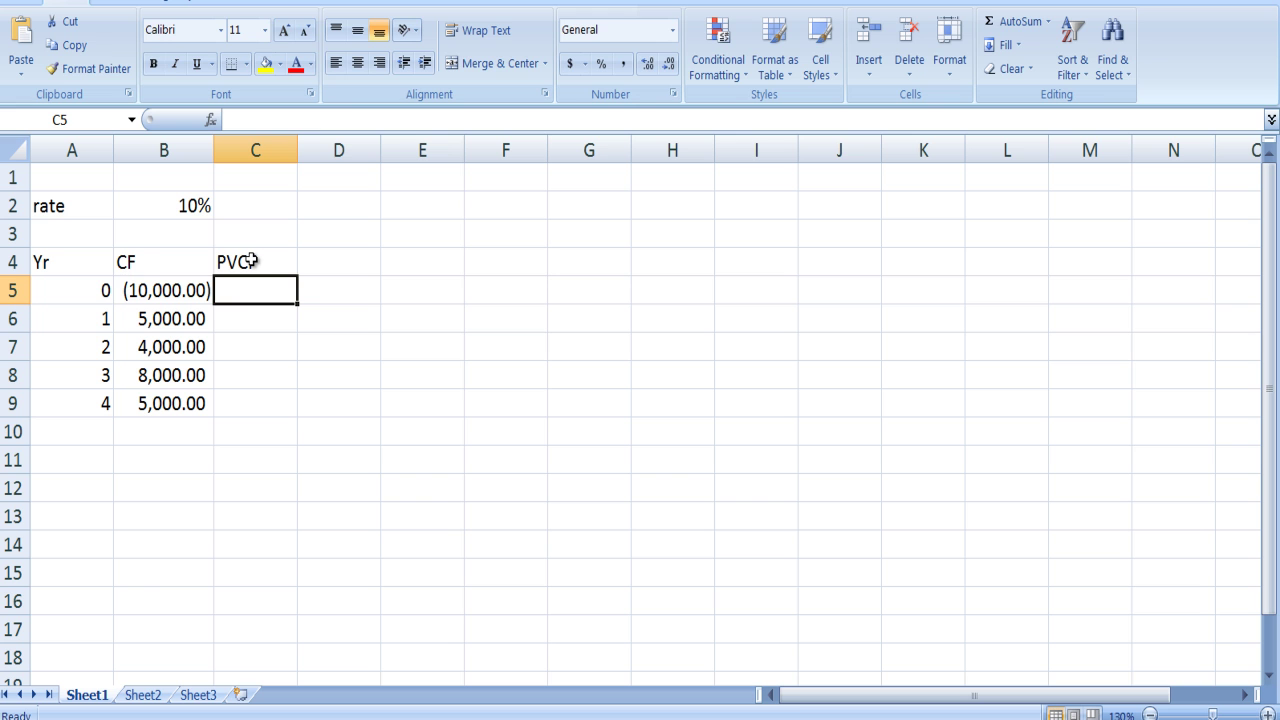
pyautogui.write('=')
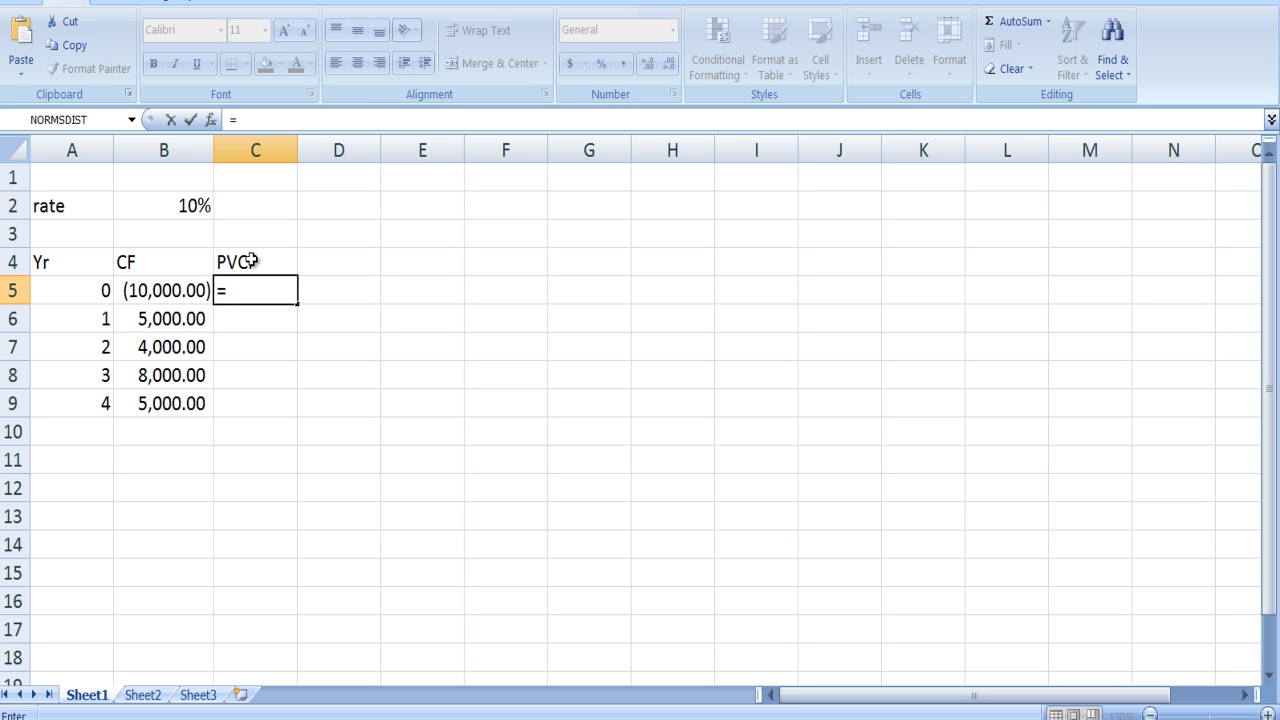
pyautogui.write('b5')
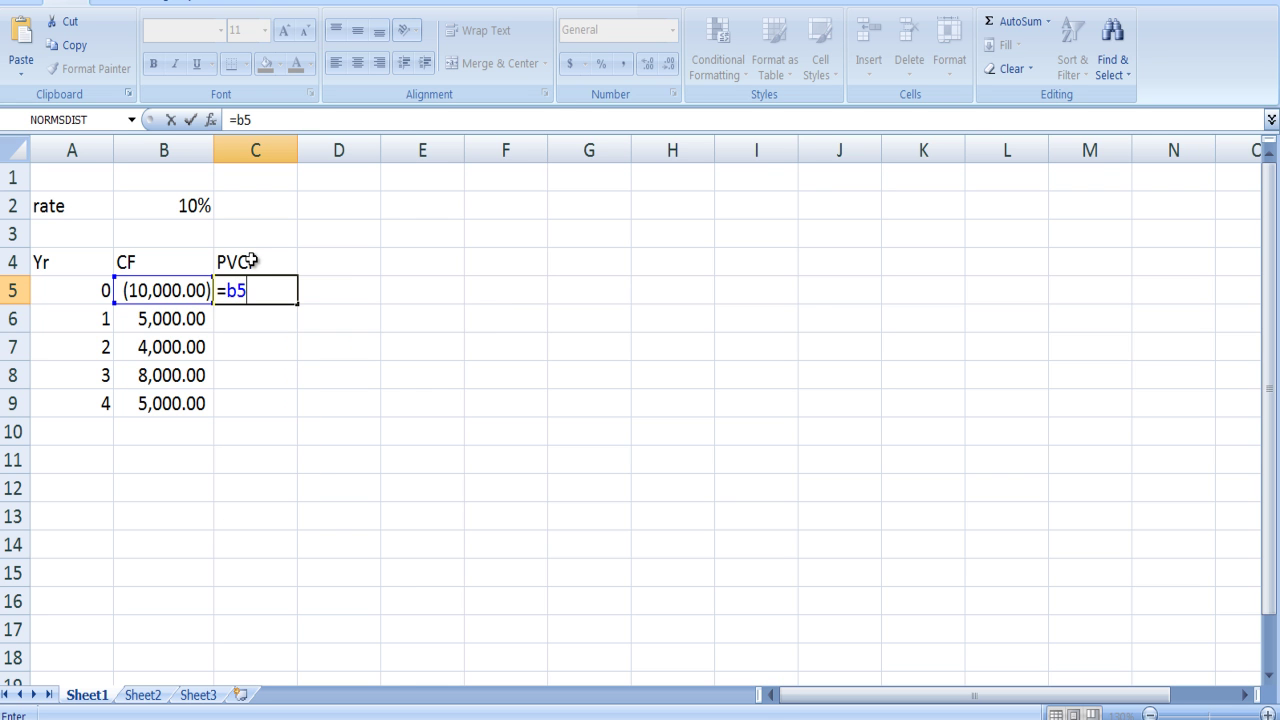
pyautogui.press('Return')
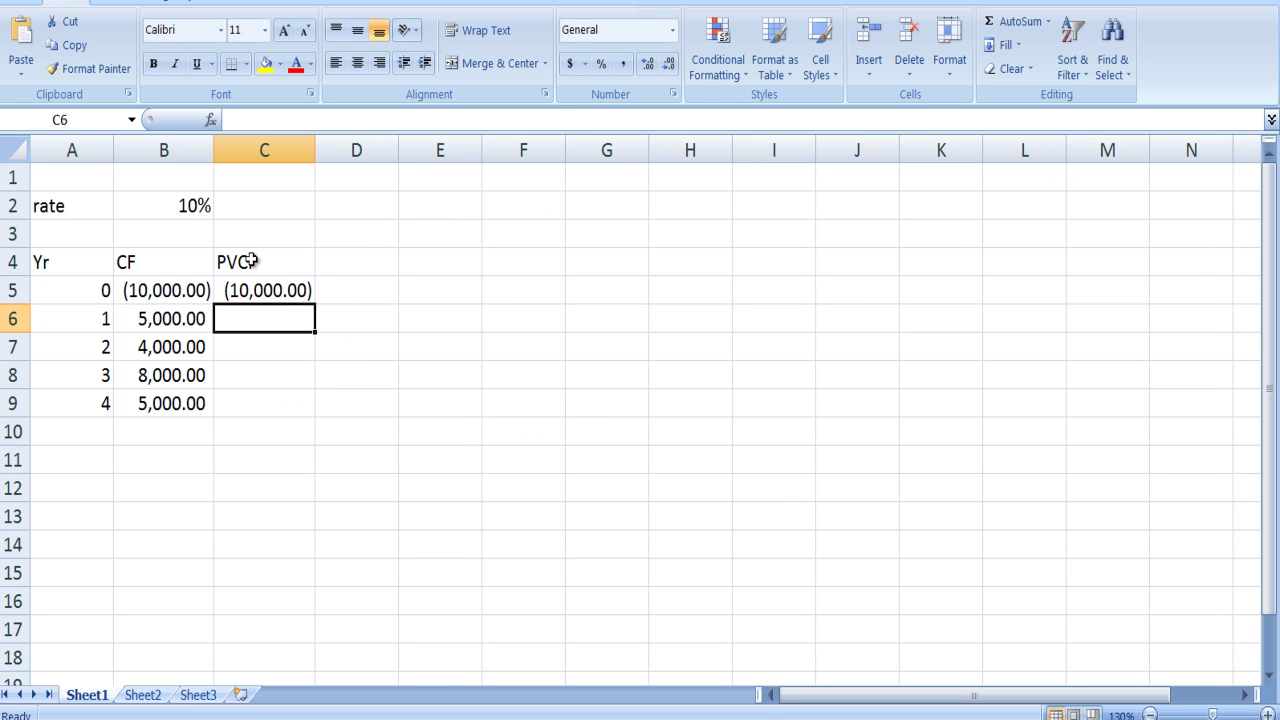
# Step: Enter =pv(b$2,a6,0,-b6) in C6 to compute the present value of the year 1 cash flow
pyautogui.write('=')
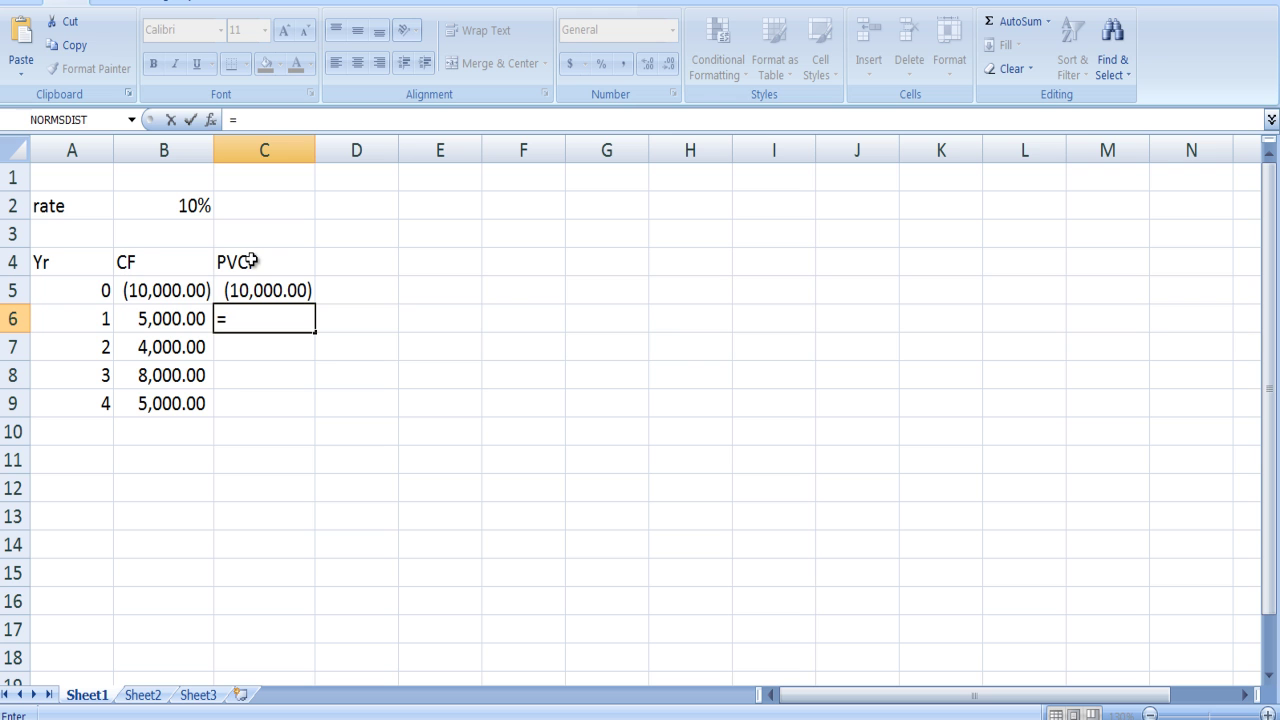
pyautogui.write('pv(')
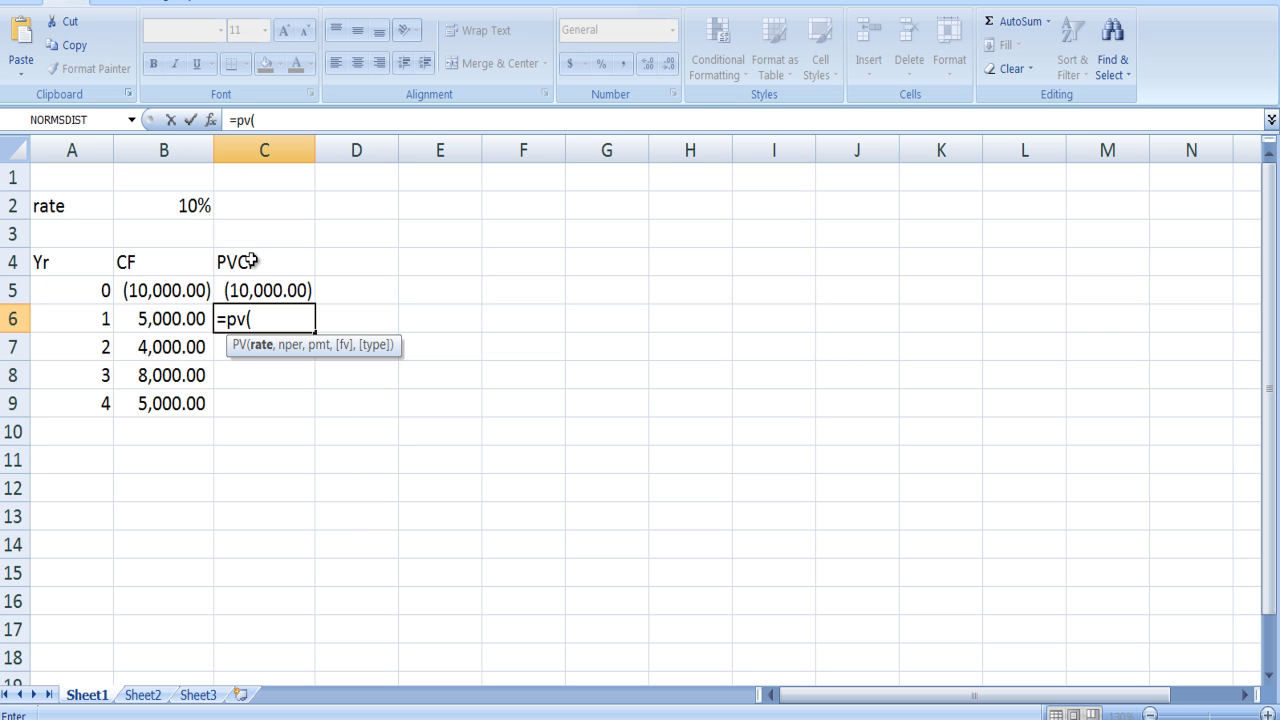
pyautogui.write('b')
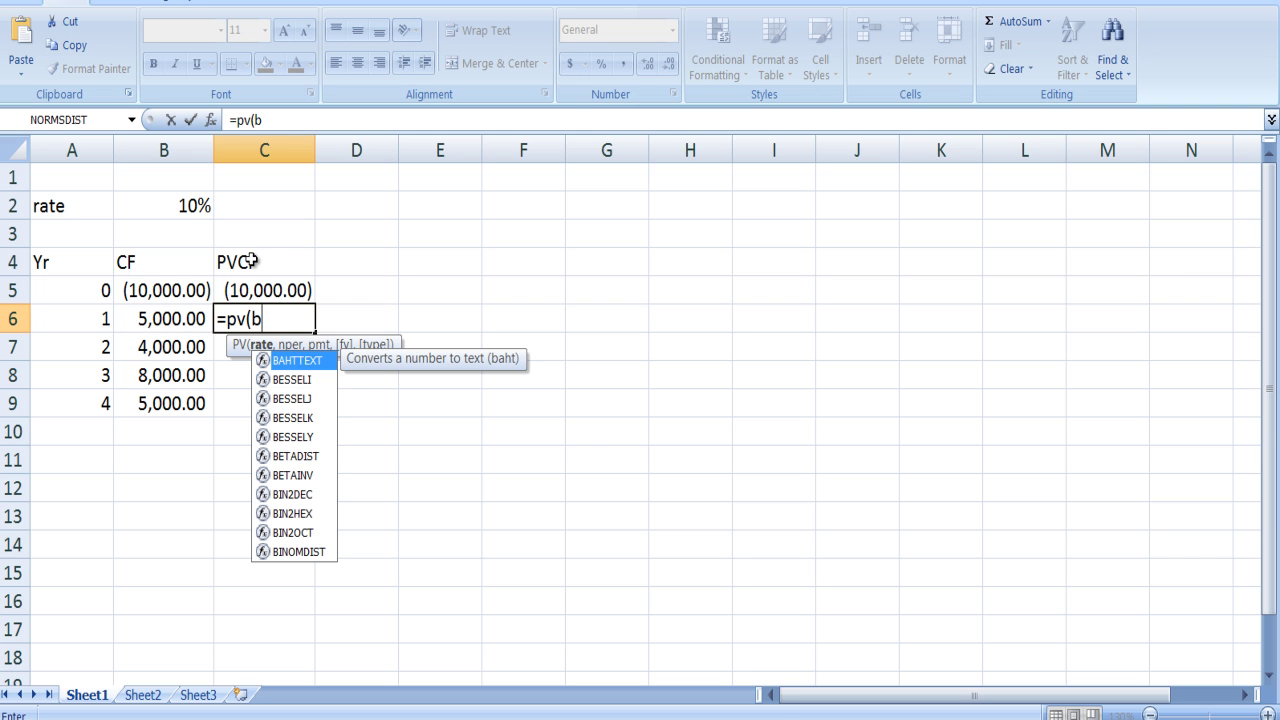
pyautogui.write('$2')
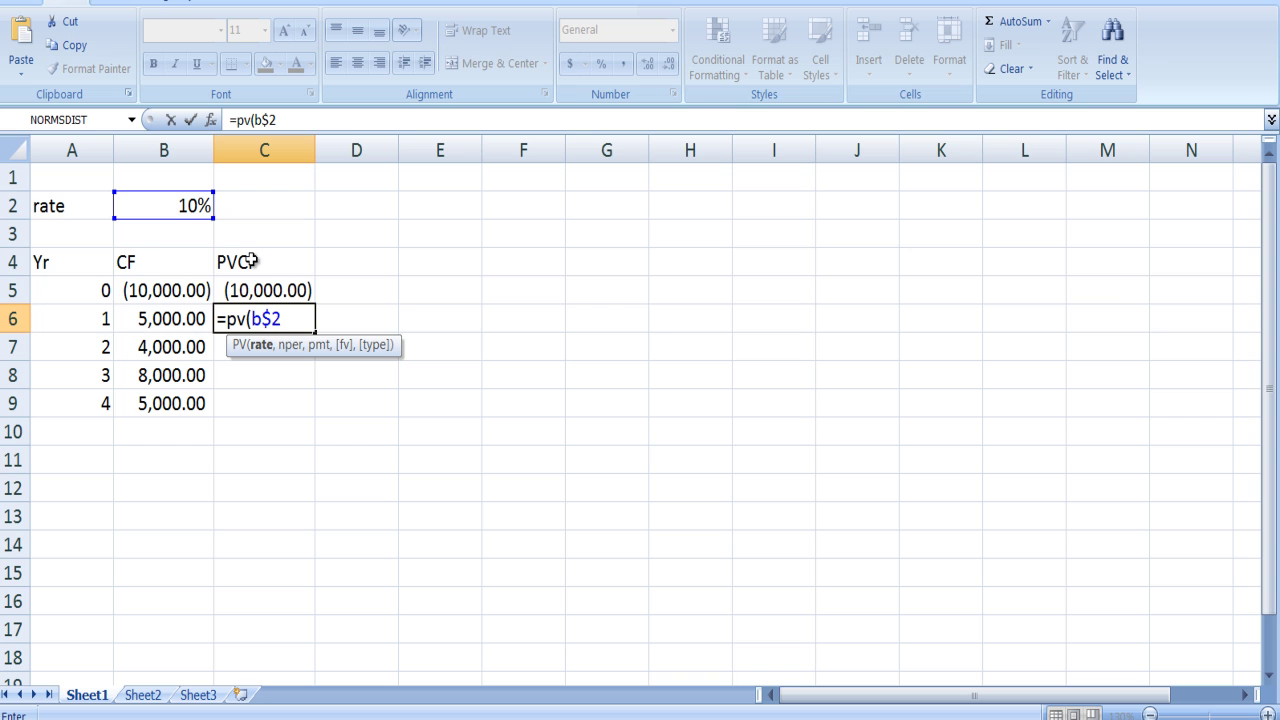
pyautogui.write(',a')
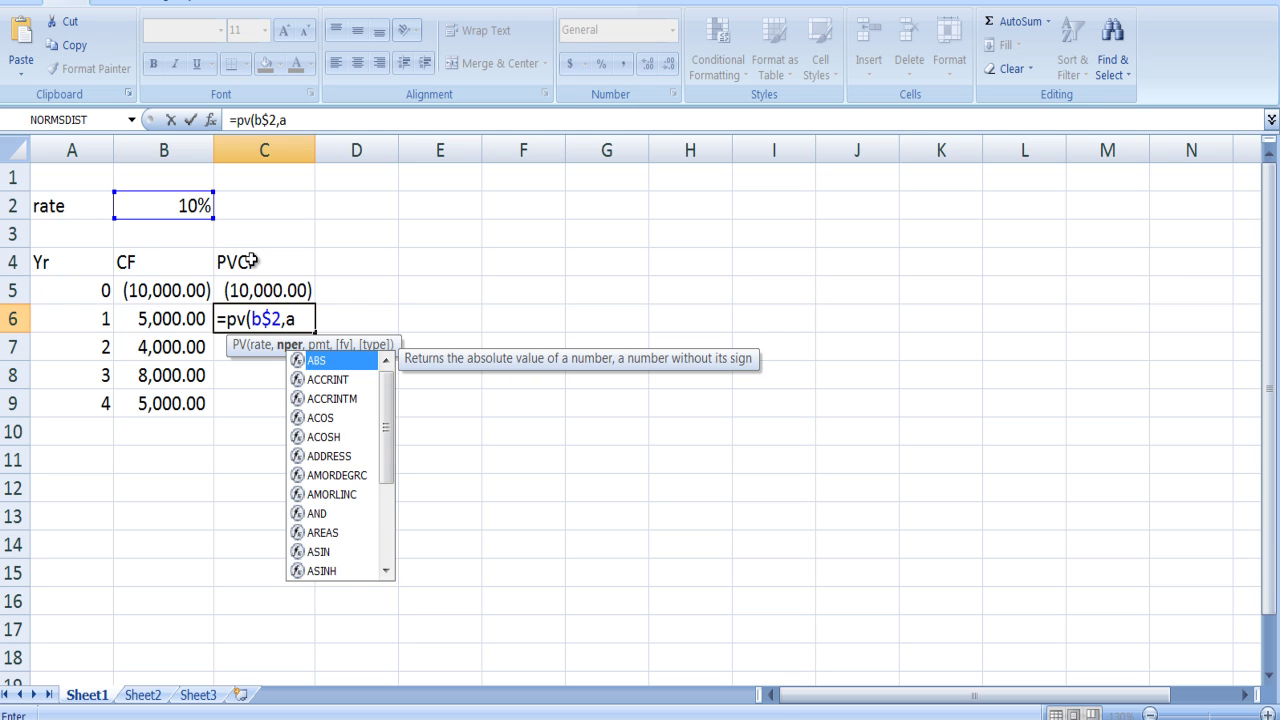
pyautogui.write('6')
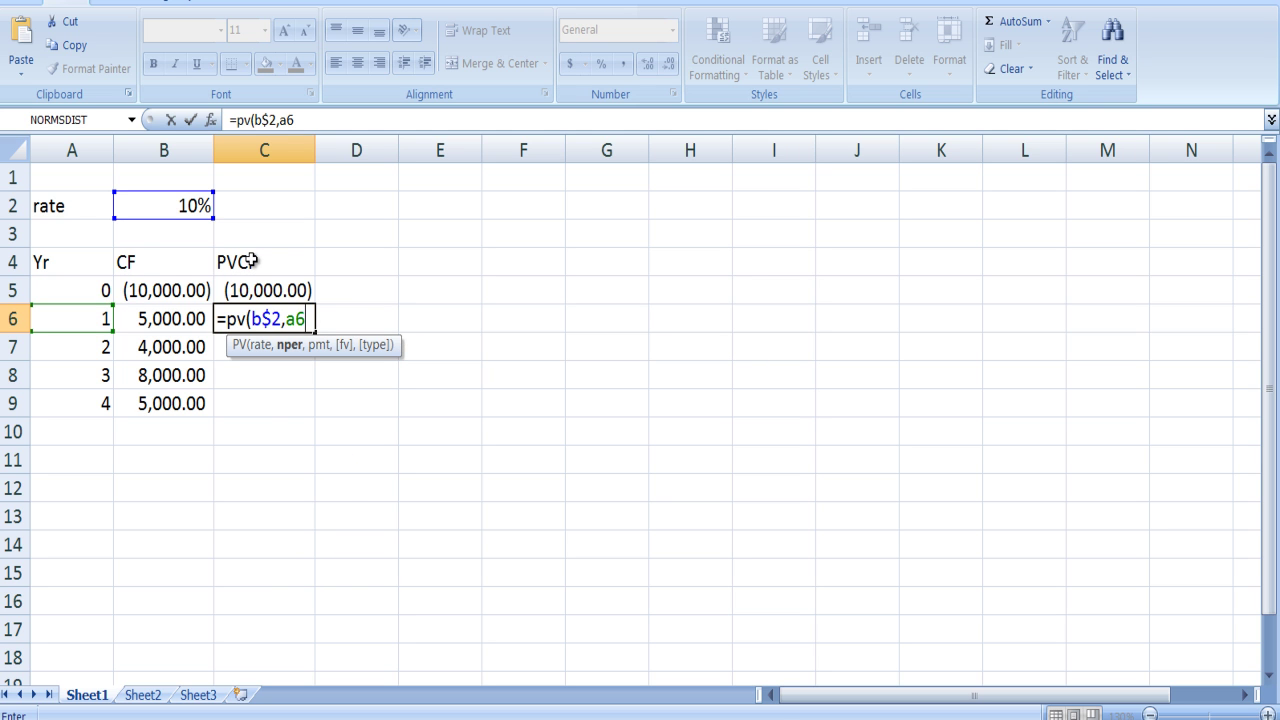
pyautogui.write(',0')
pyautogui.write(',')
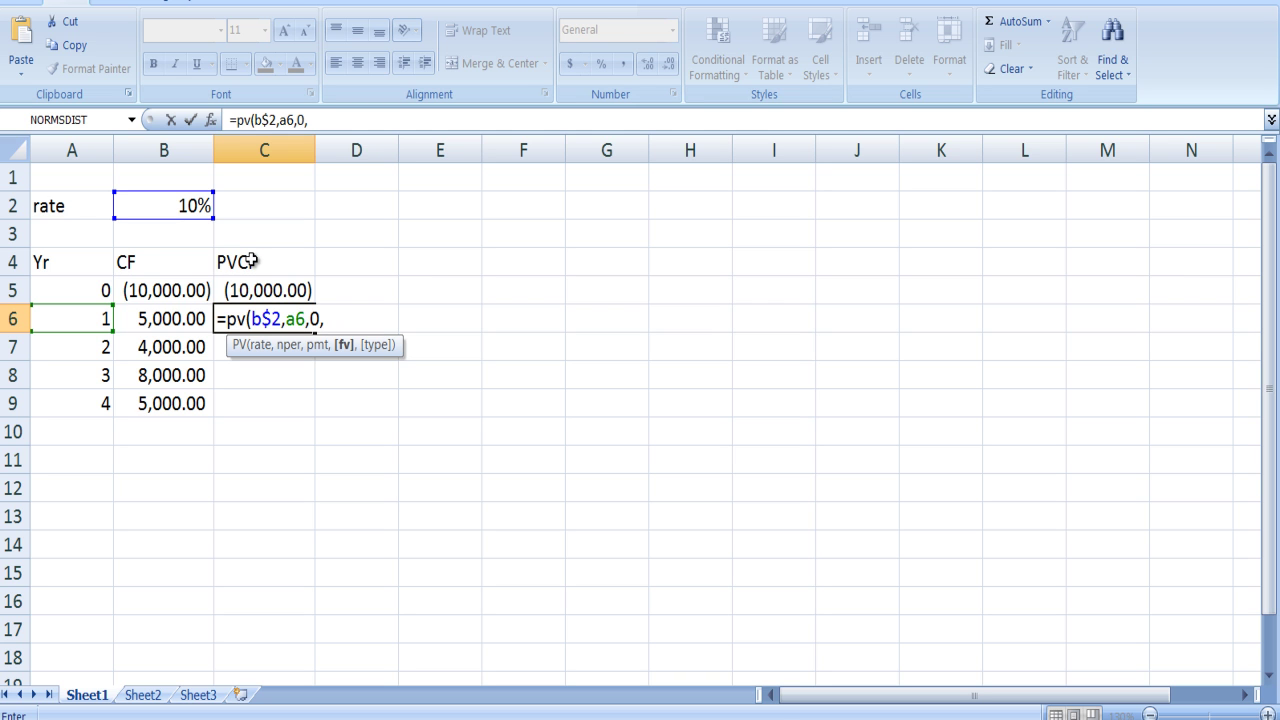
pyautogui.write('-b6')
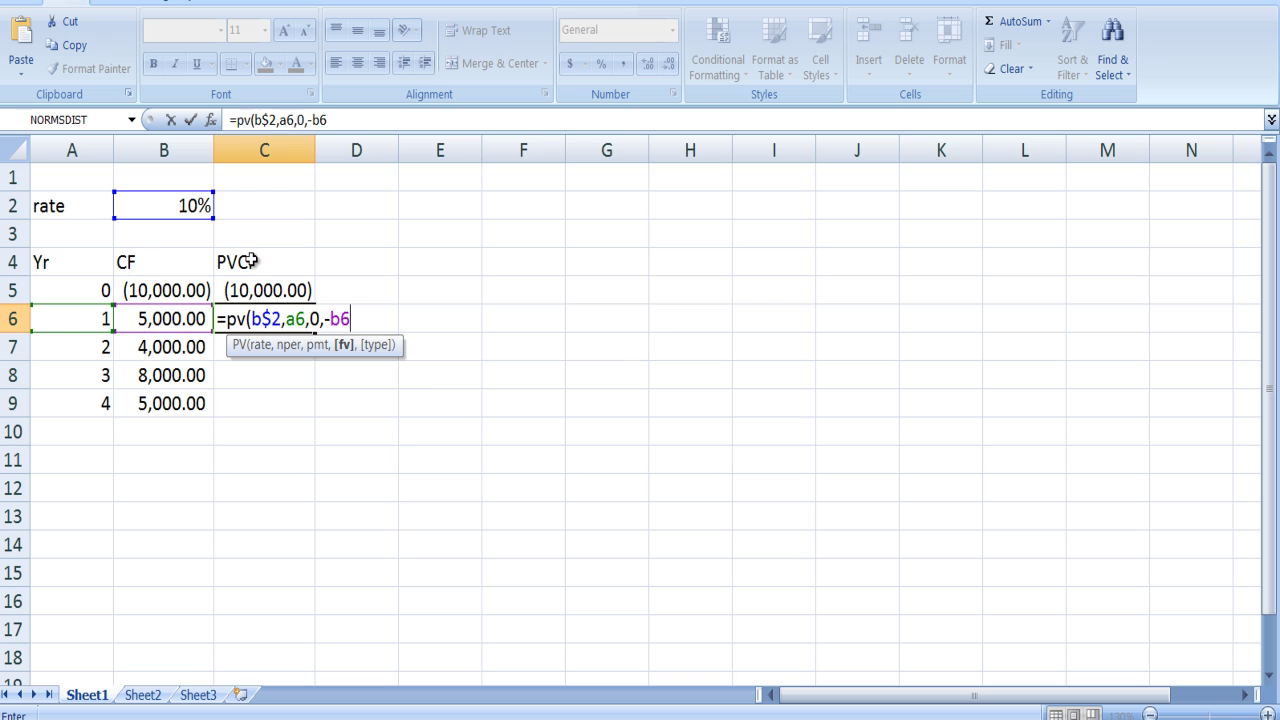
pyautogui.write(')')
pyautogui.press('Return')
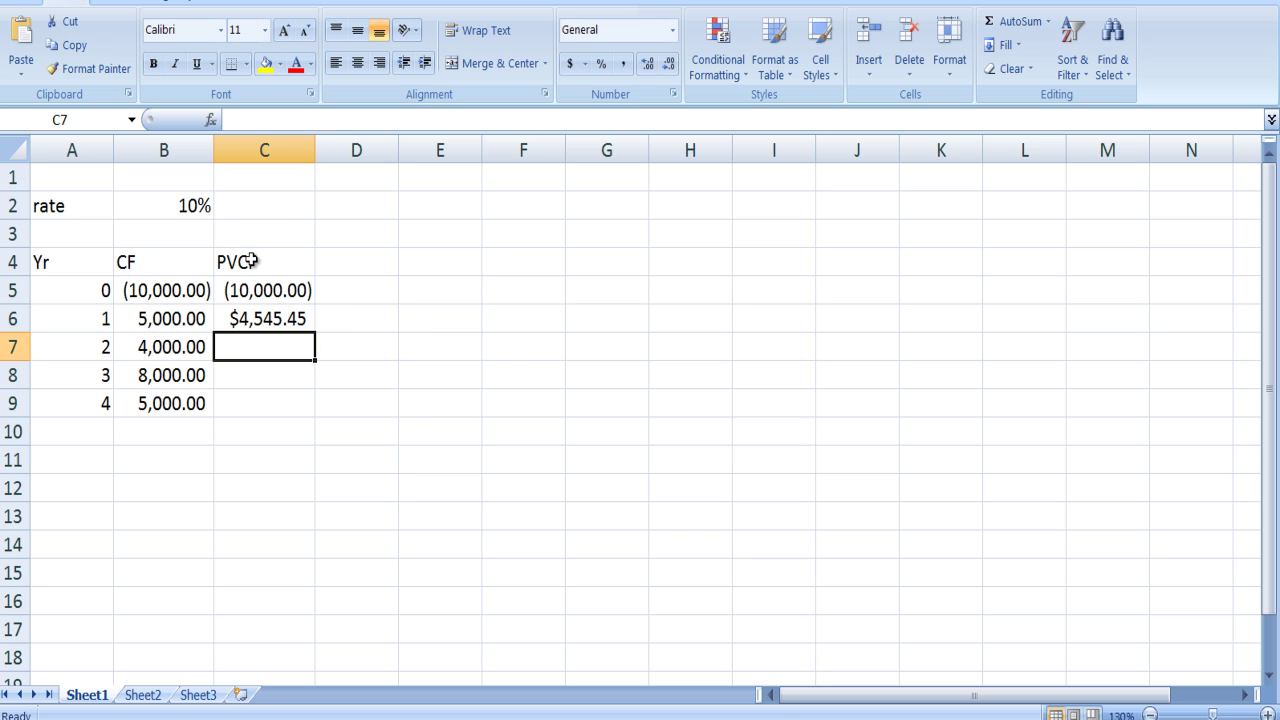
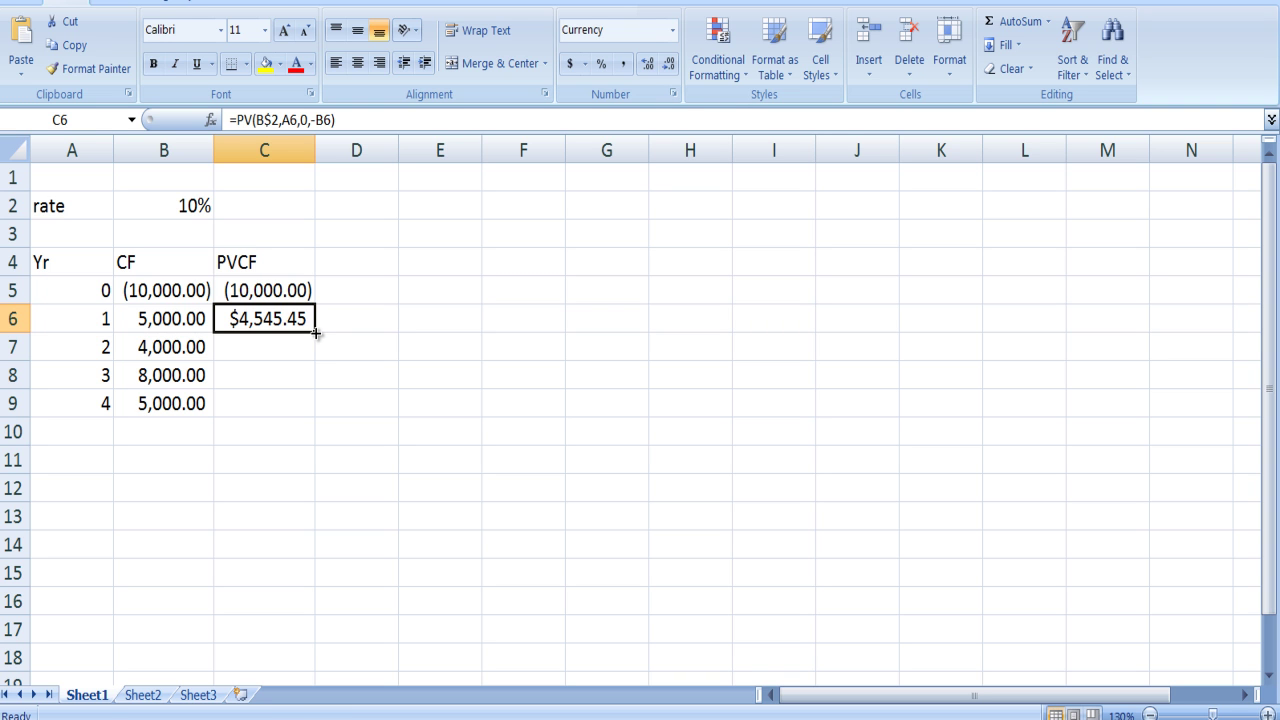
# Step: Fill the present value formula from C6 down to C9 and total the PVCF column in C10 with AutoSum
pyautogui.moveTo(316, 333); pyautogui.dragTo(323, 409)
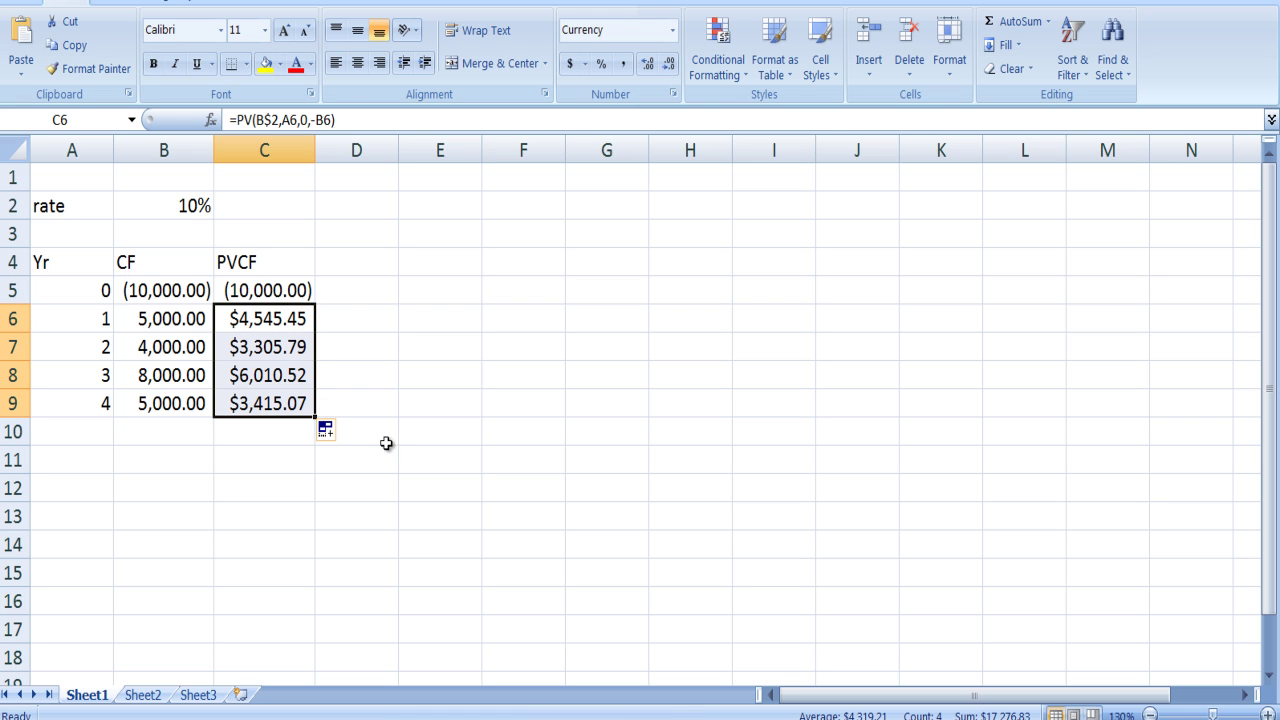
pyautogui.click(277, 437)
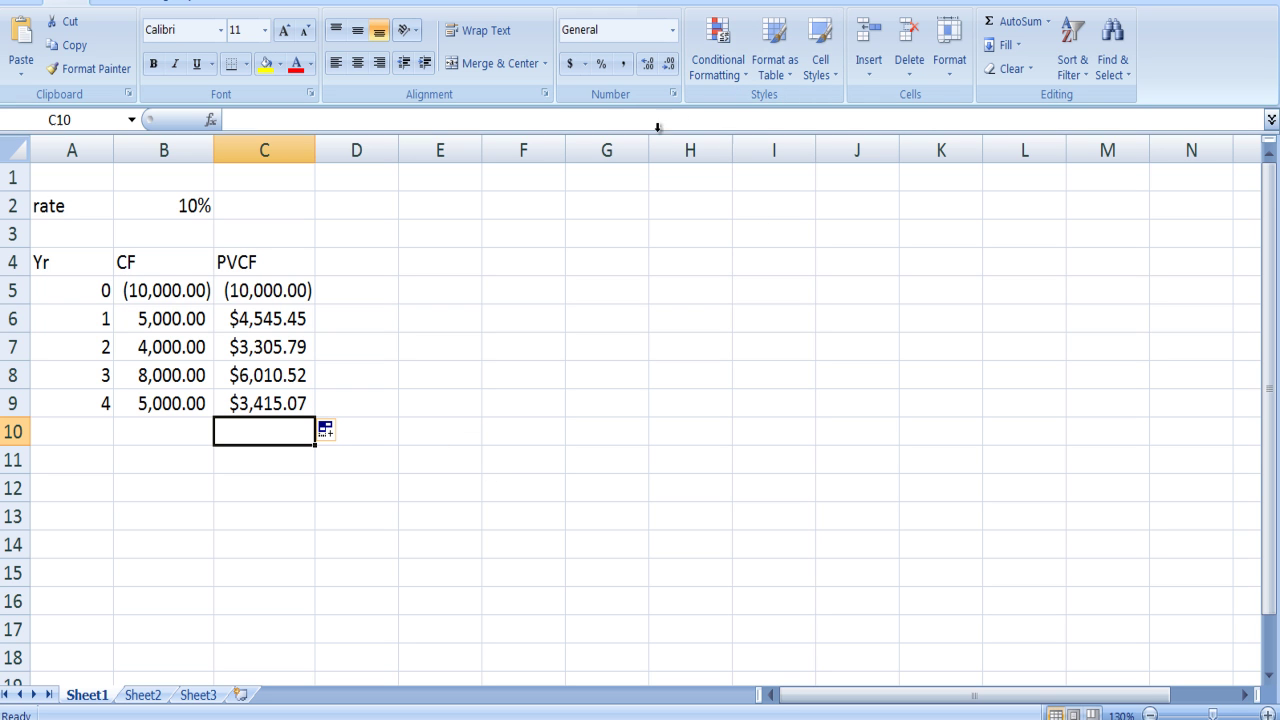
pyautogui.click(1000, 28)
pyautogui.press('Return')
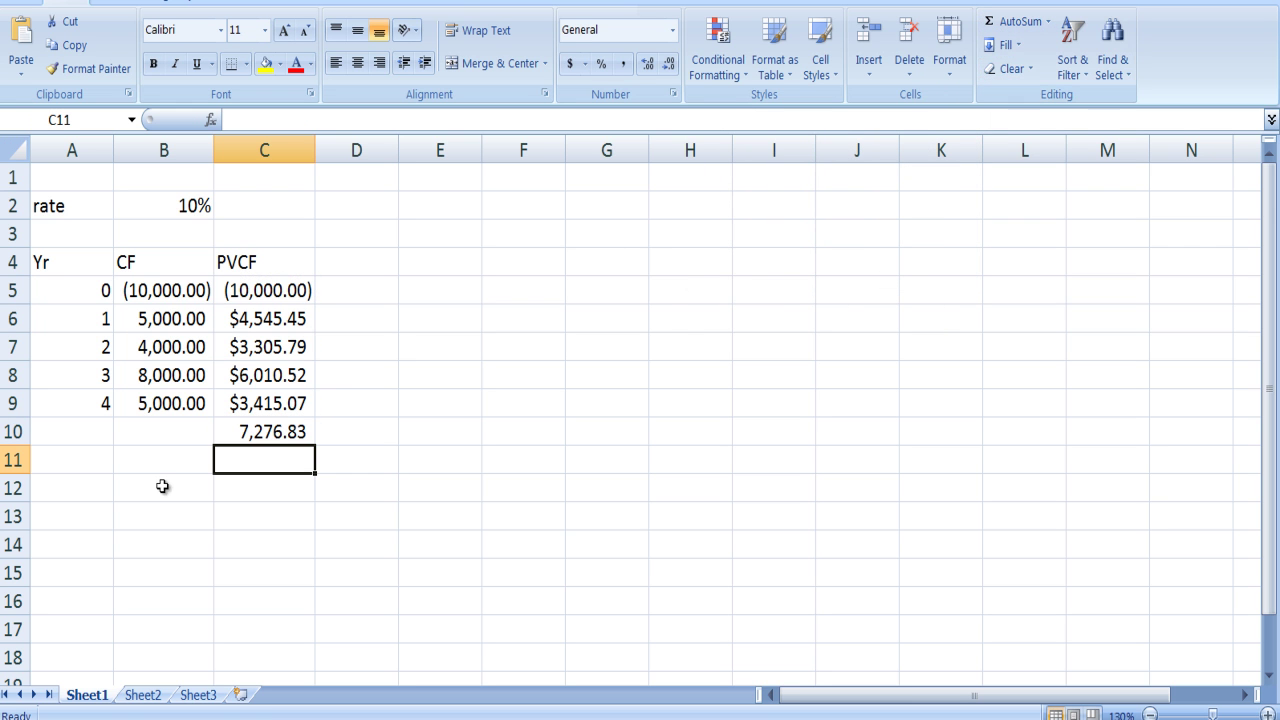
# Step: Label the PVCF total by entering "NPV =" in B10
pyautogui.click(129, 440)
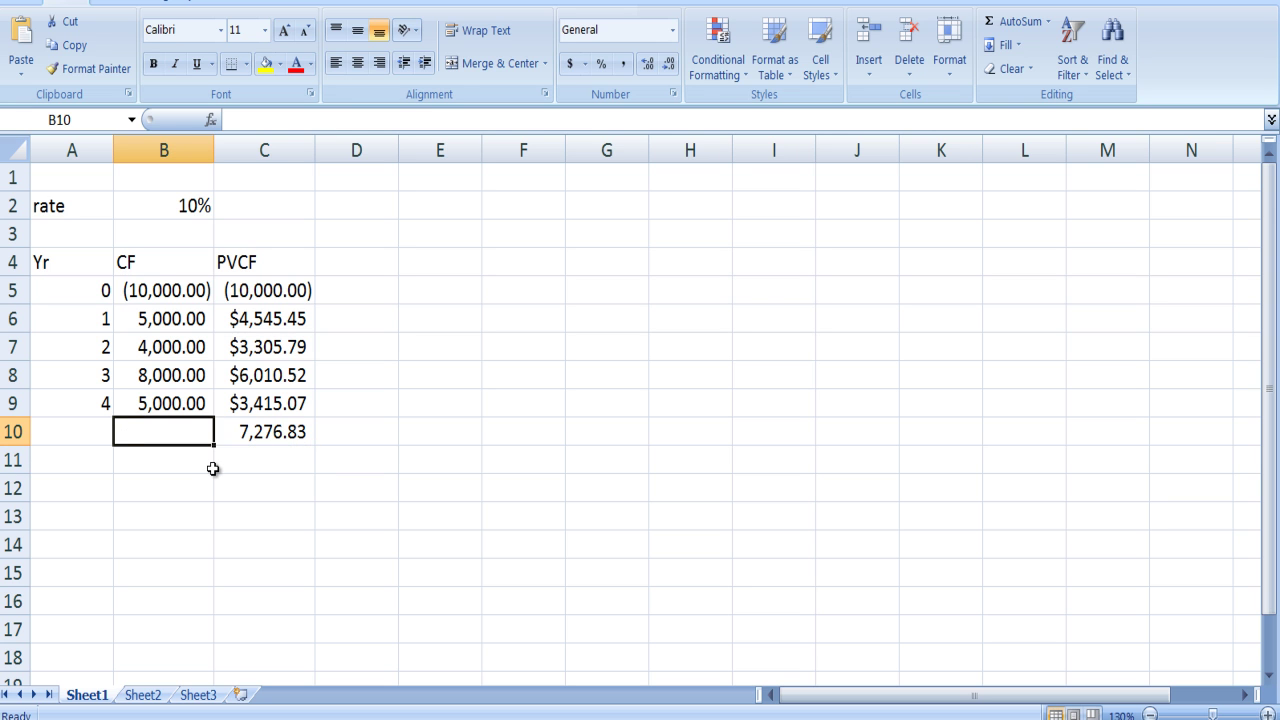
pyautogui.write('NPV')
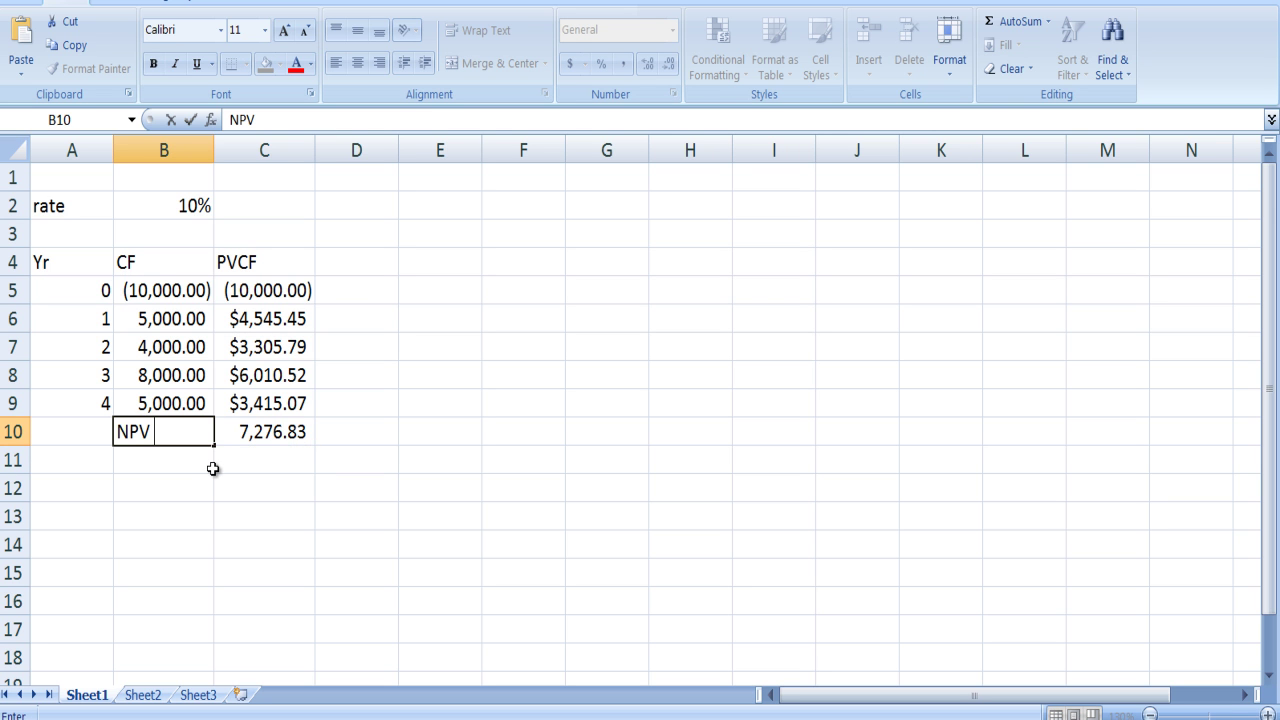
pyautogui.write(' =')
pyautogui.click(240, 495)
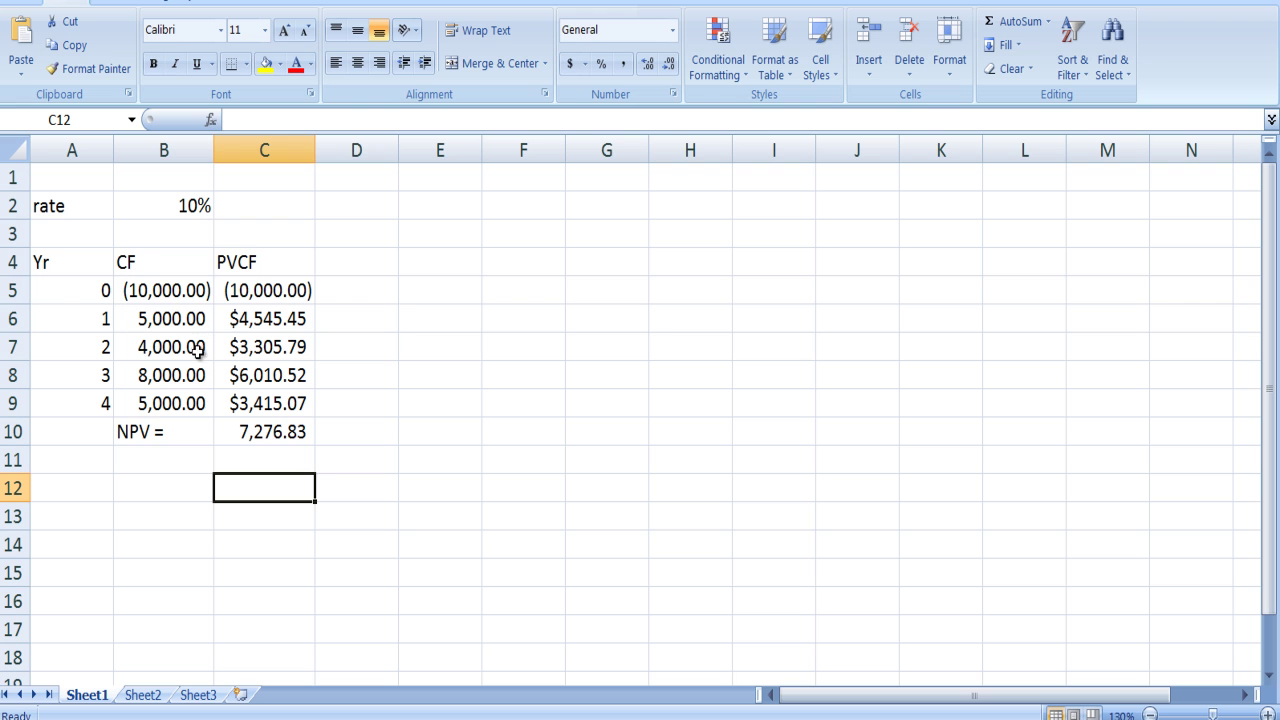
# Step: Try discount rates of 20%, 30% and 40% in turn in B2 to search for a zero NPV
pyautogui.click(190, 209)
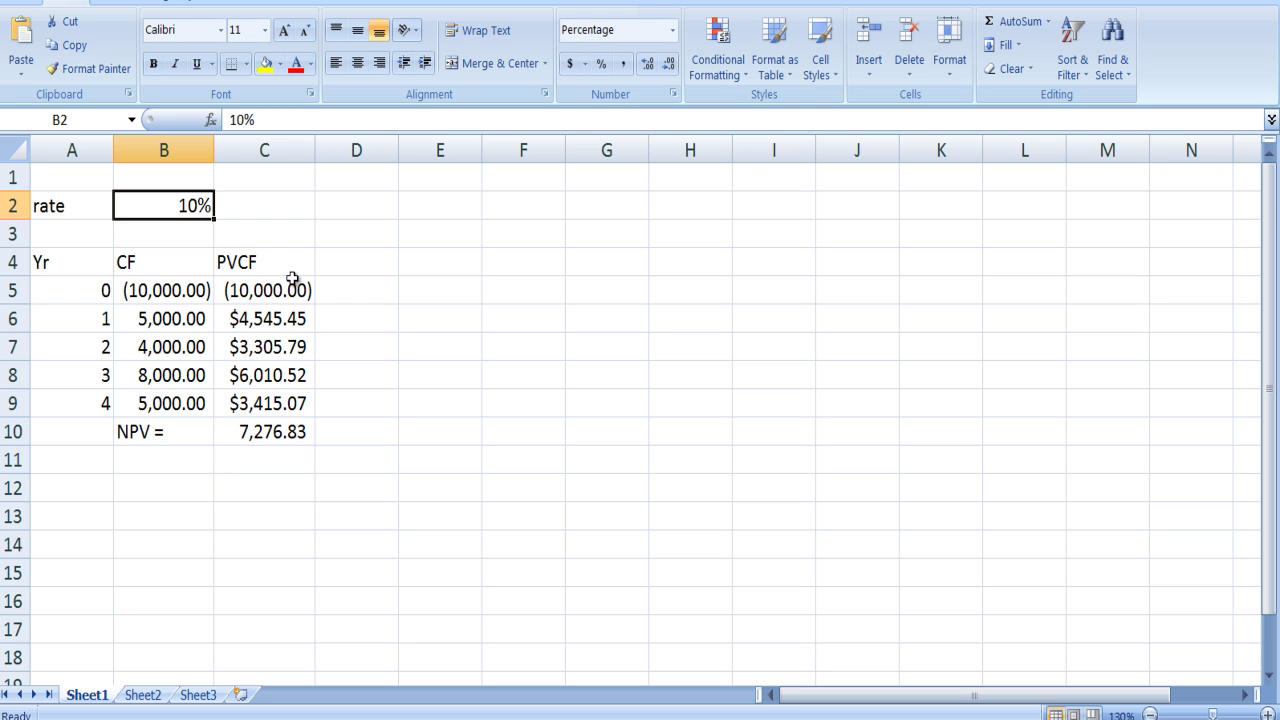
pyautogui.write('20')
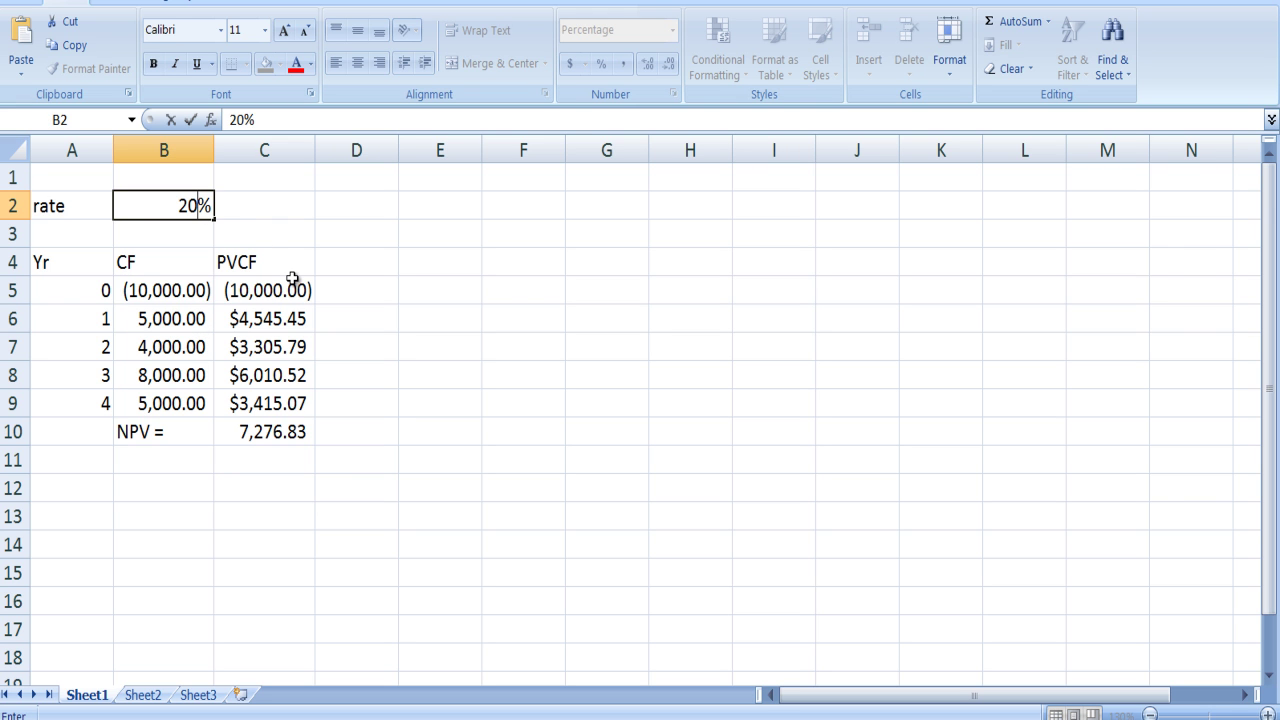
pyautogui.press('Return')
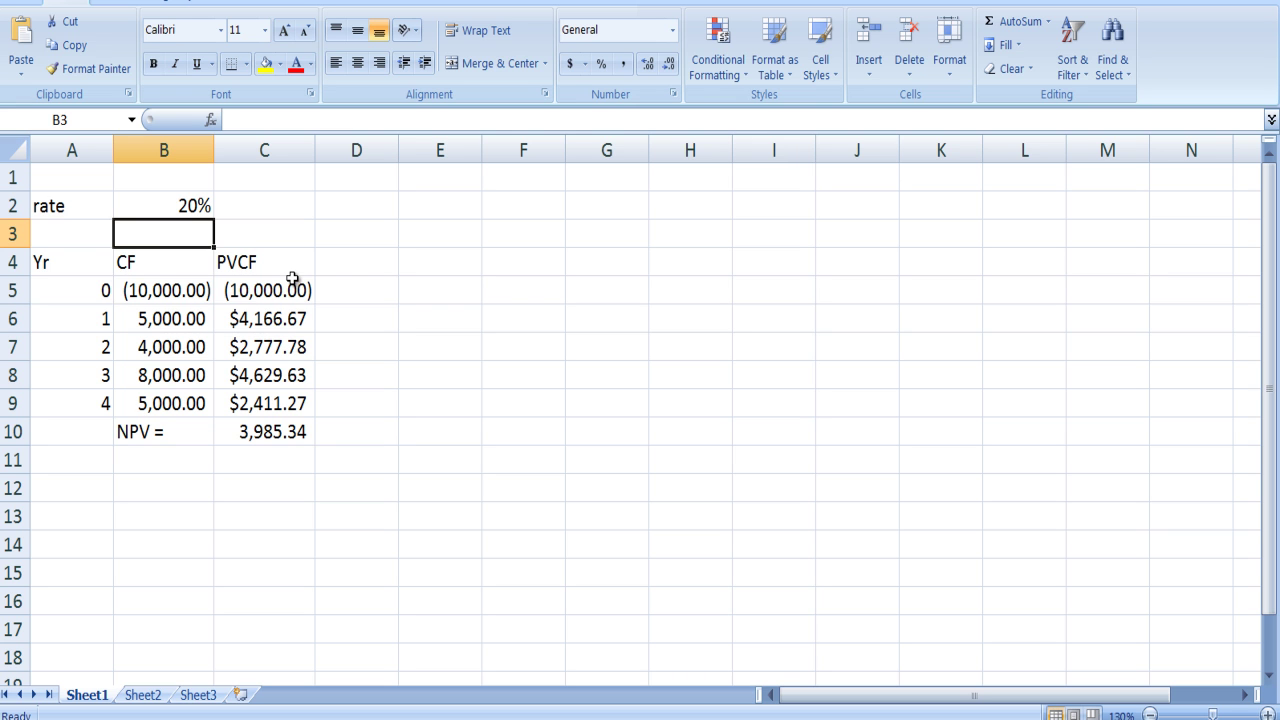
pyautogui.click(186, 204)
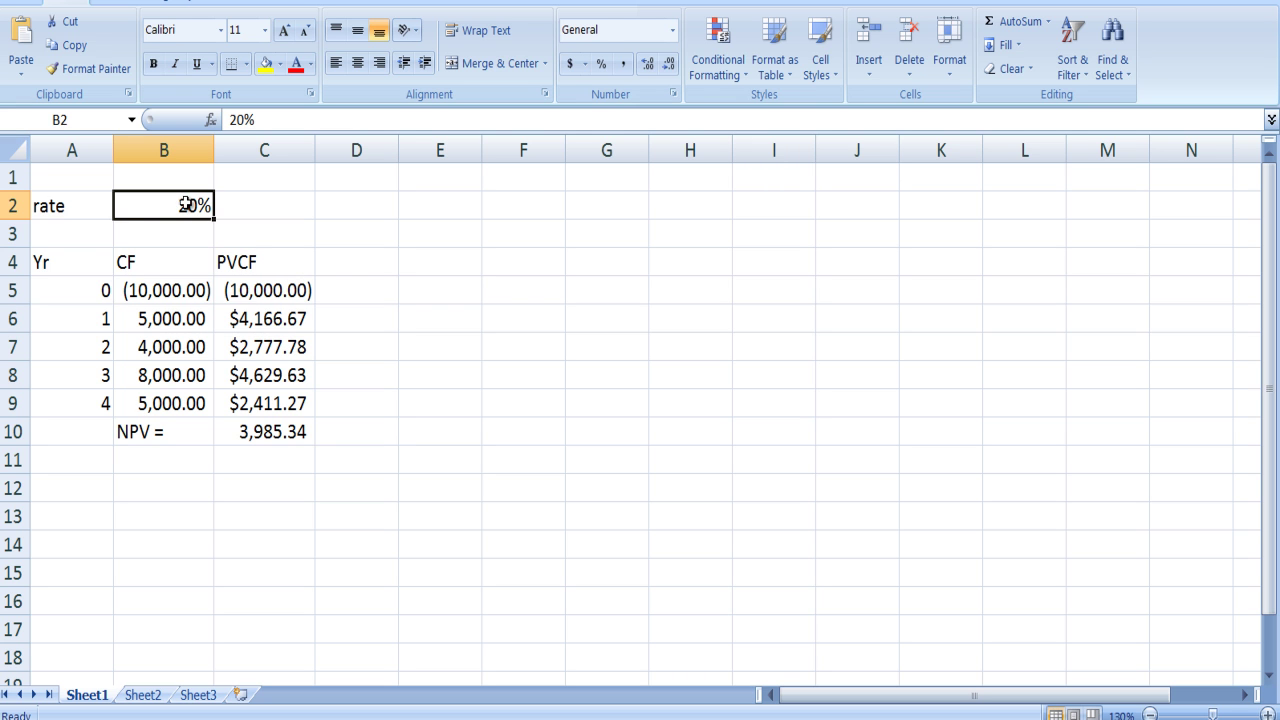
pyautogui.write('30')
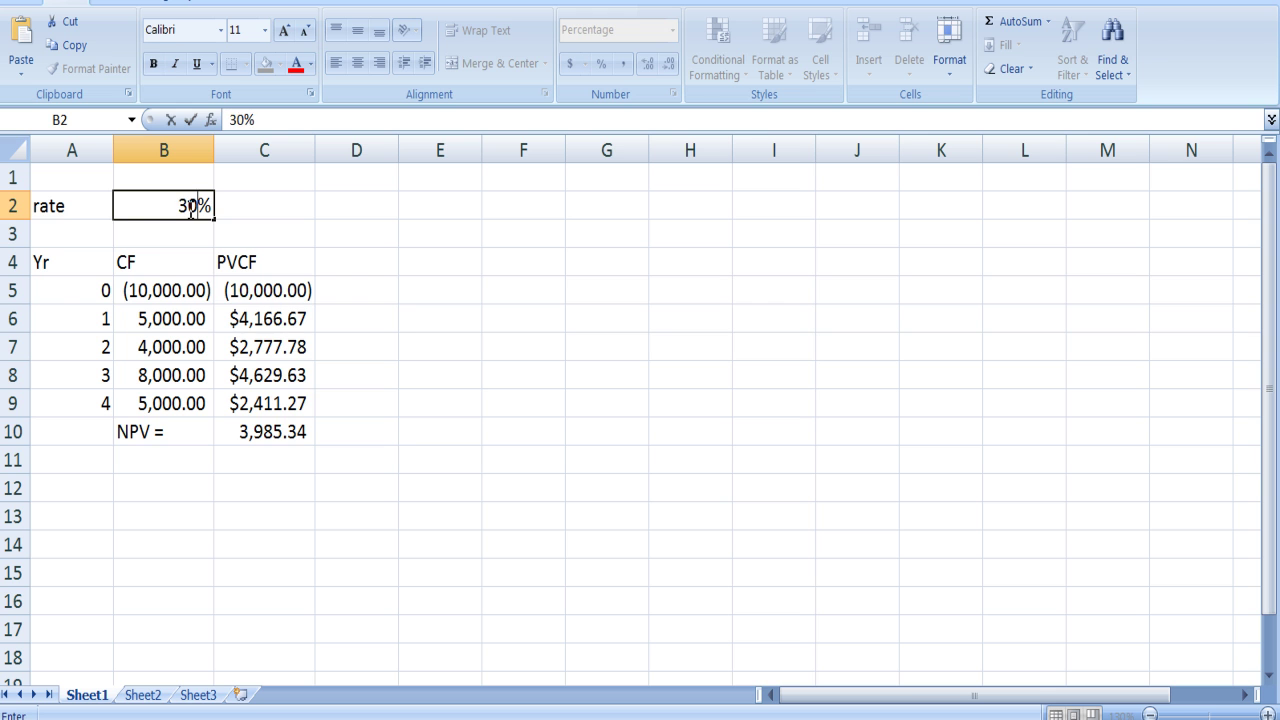
pyautogui.press('Return')
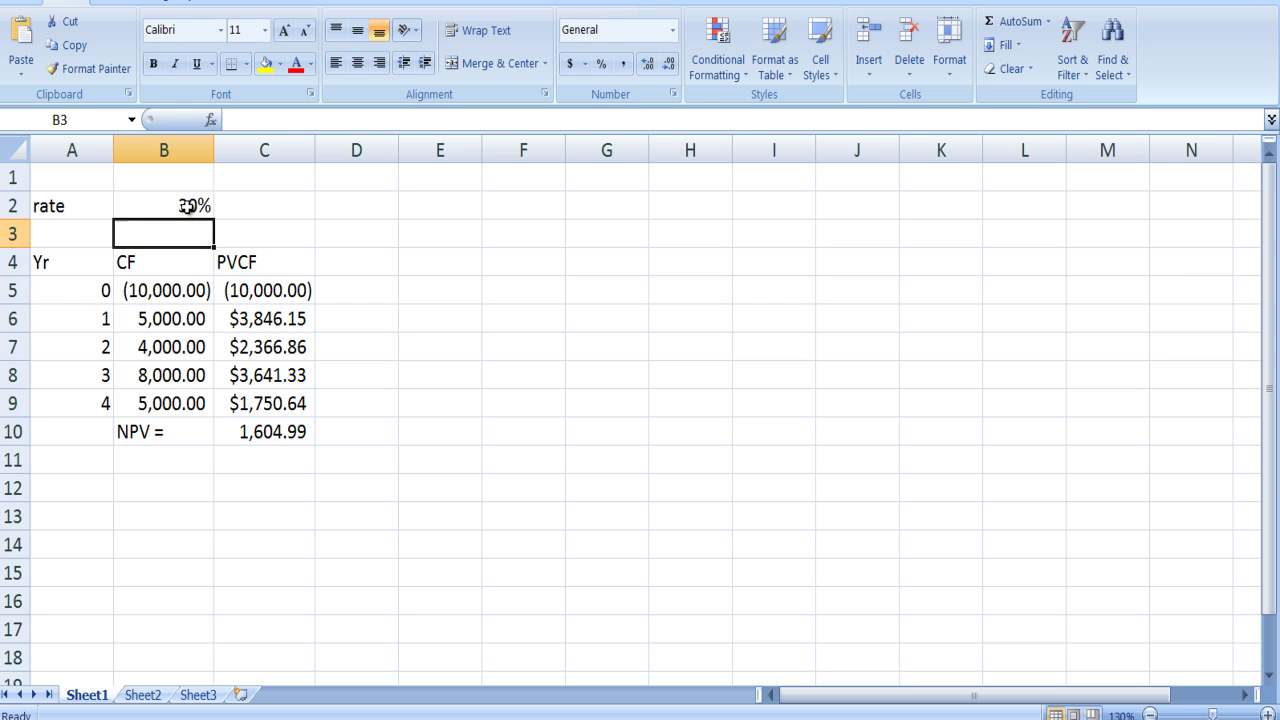
pyautogui.click(187, 206)
pyautogui.write('40')
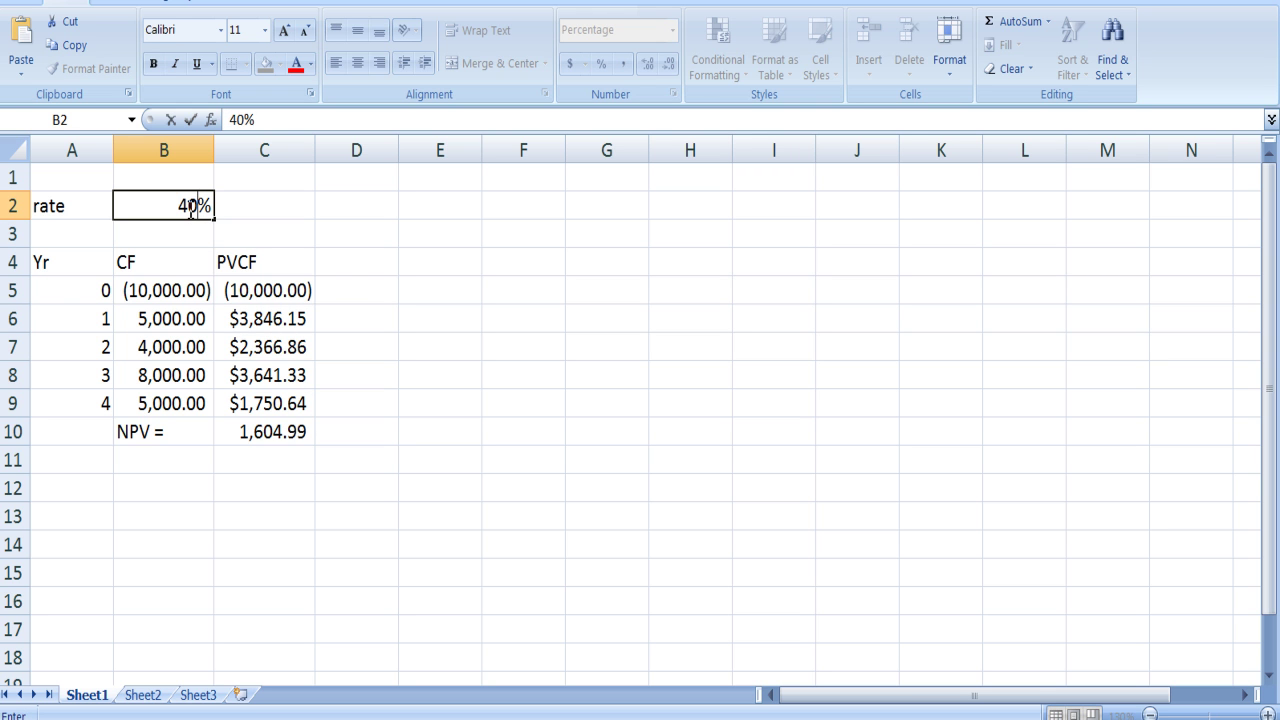
pyautogui.press('Return')
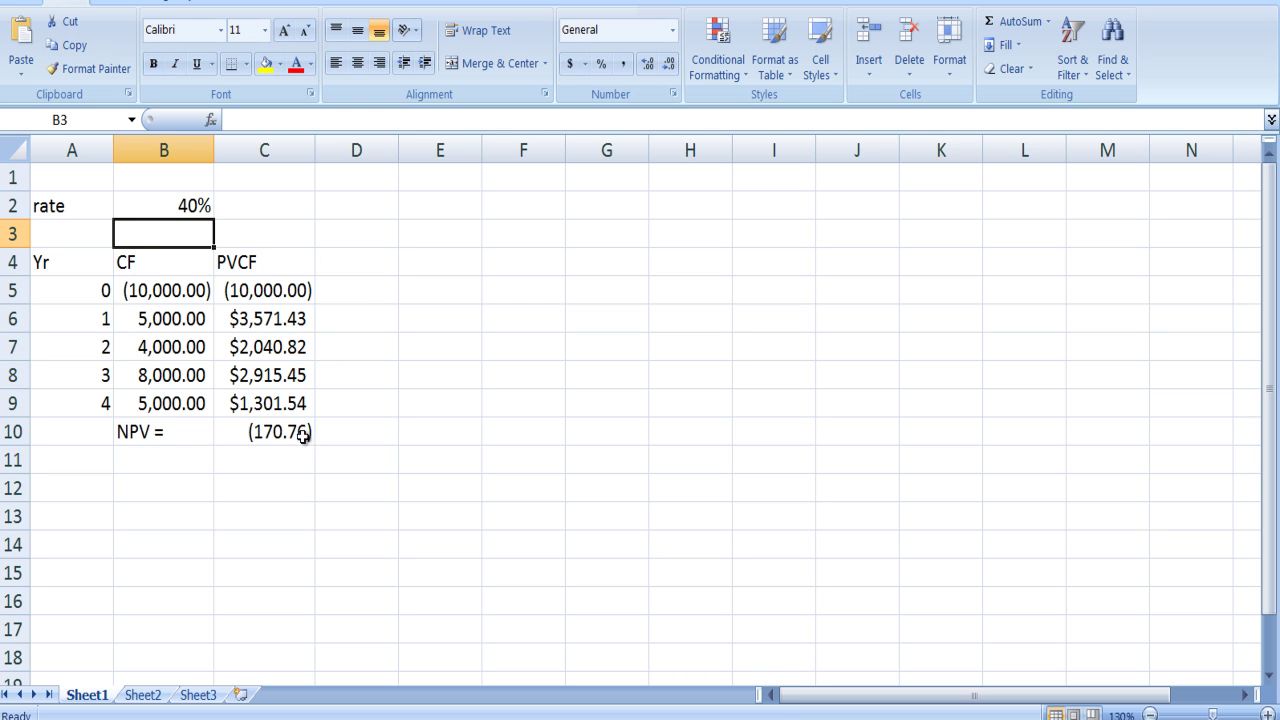
# Step: Narrow the search for a zero NPV by trying rates of 35% and 37.5% in B2
pyautogui.click(199, 214)
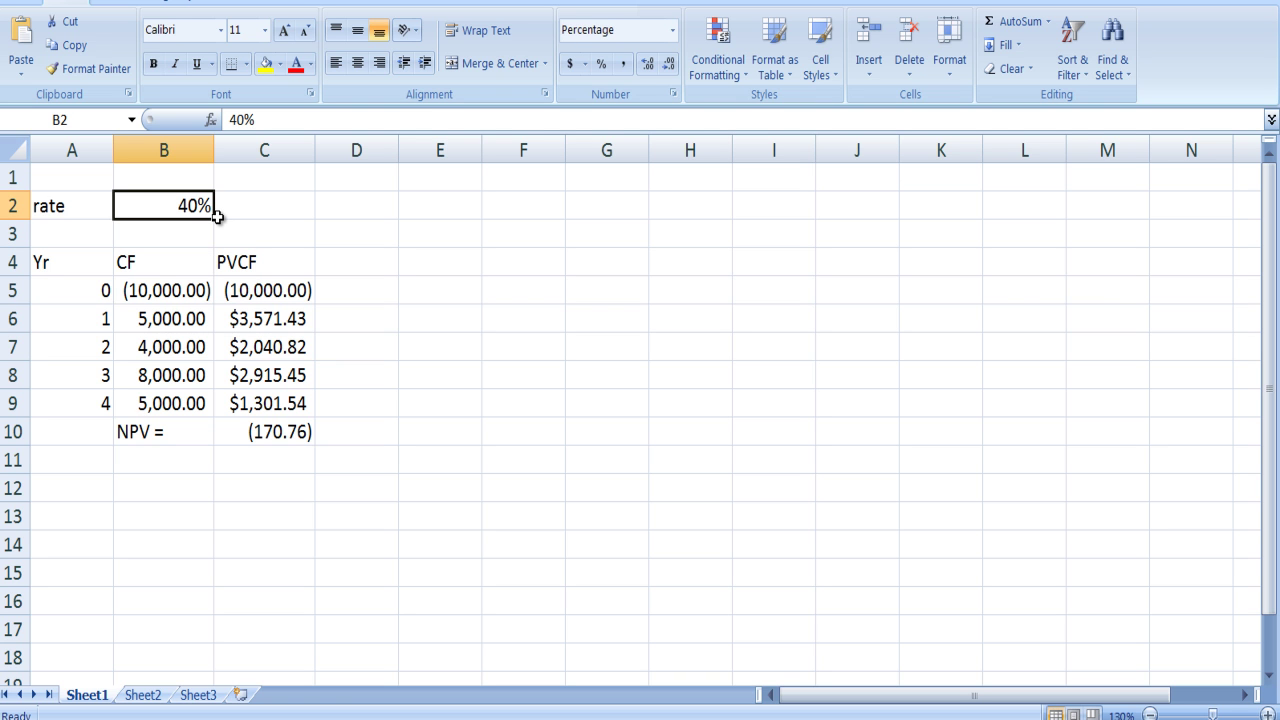
pyautogui.write('35')
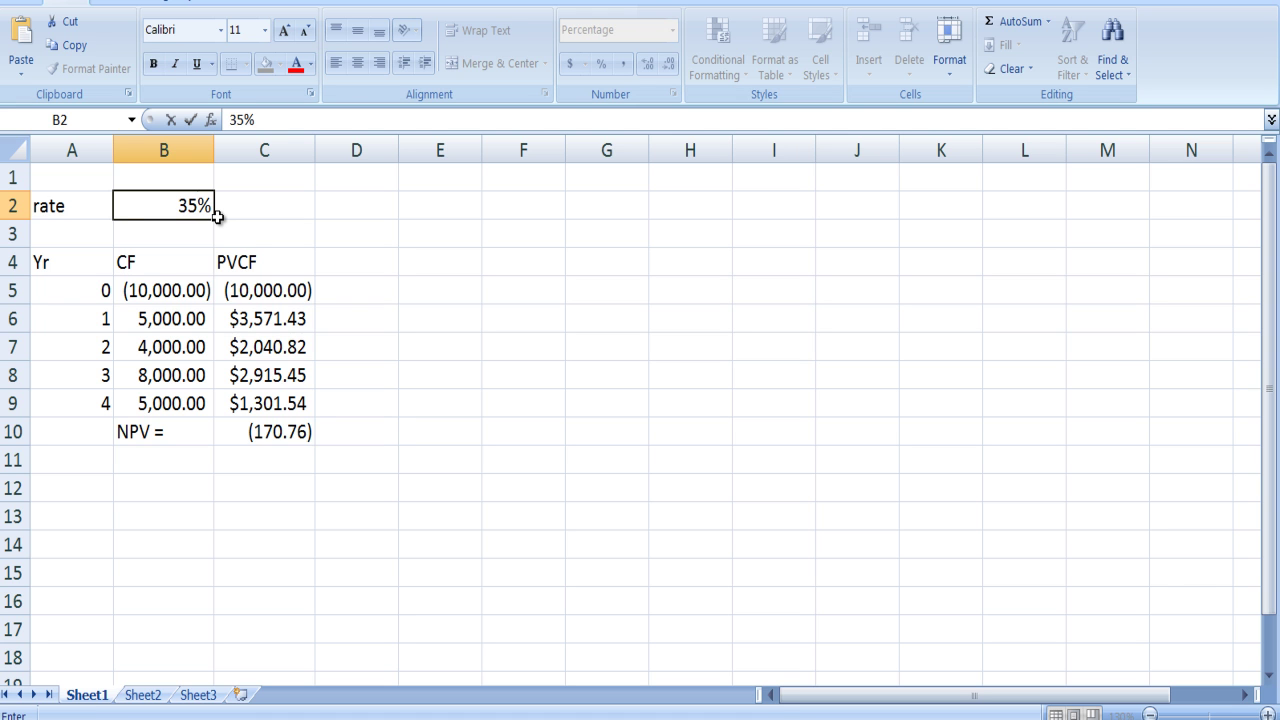
pyautogui.press('Return')
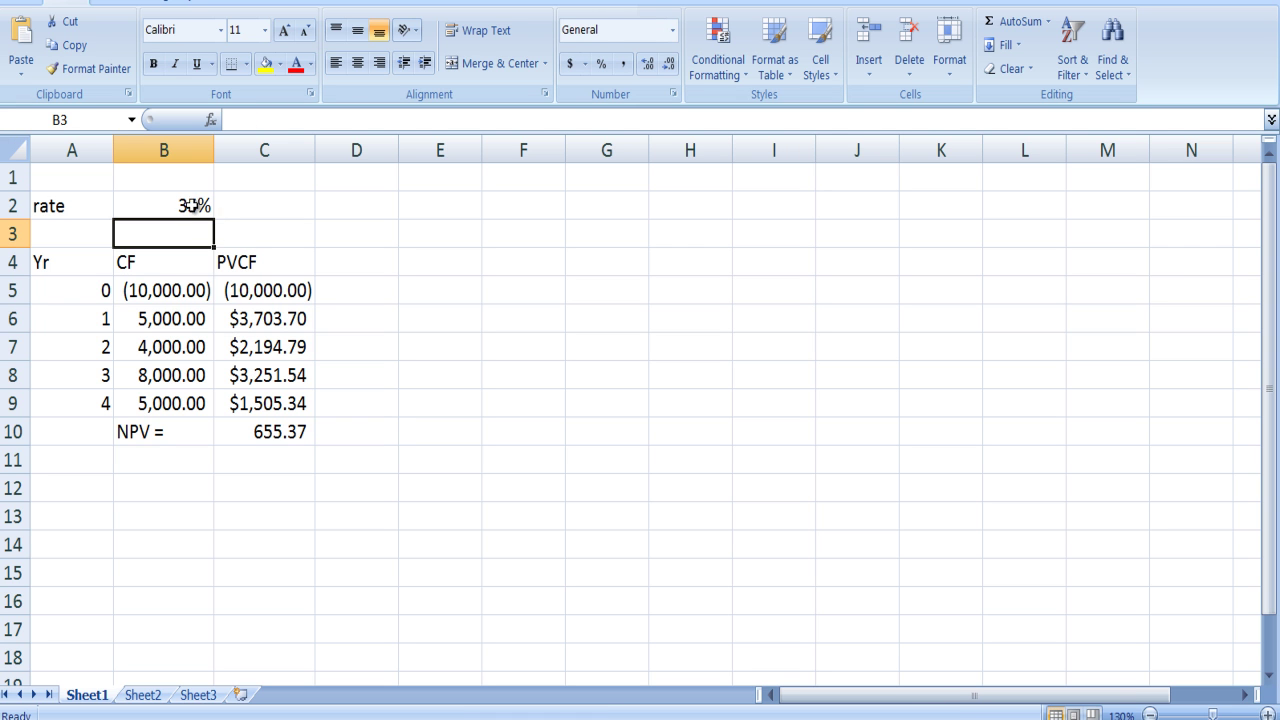
pyautogui.click(193, 206)
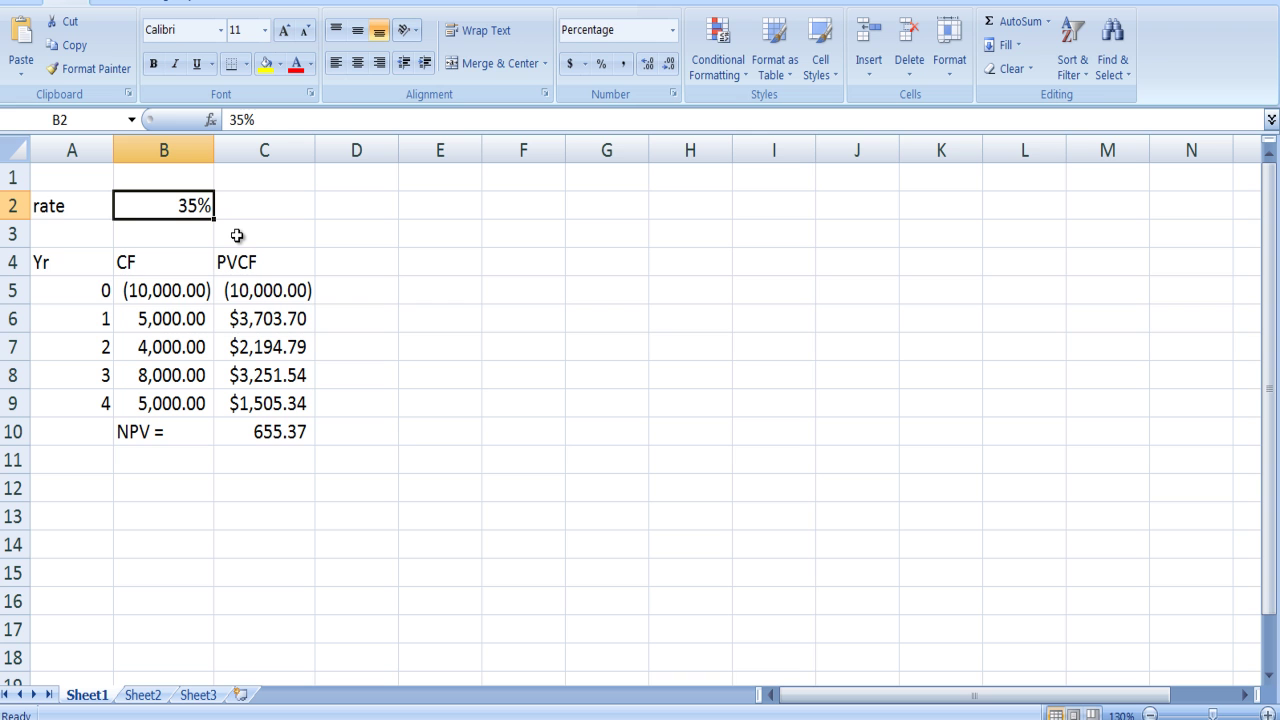
pyautogui.write('37.5')
pyautogui.press('Return')
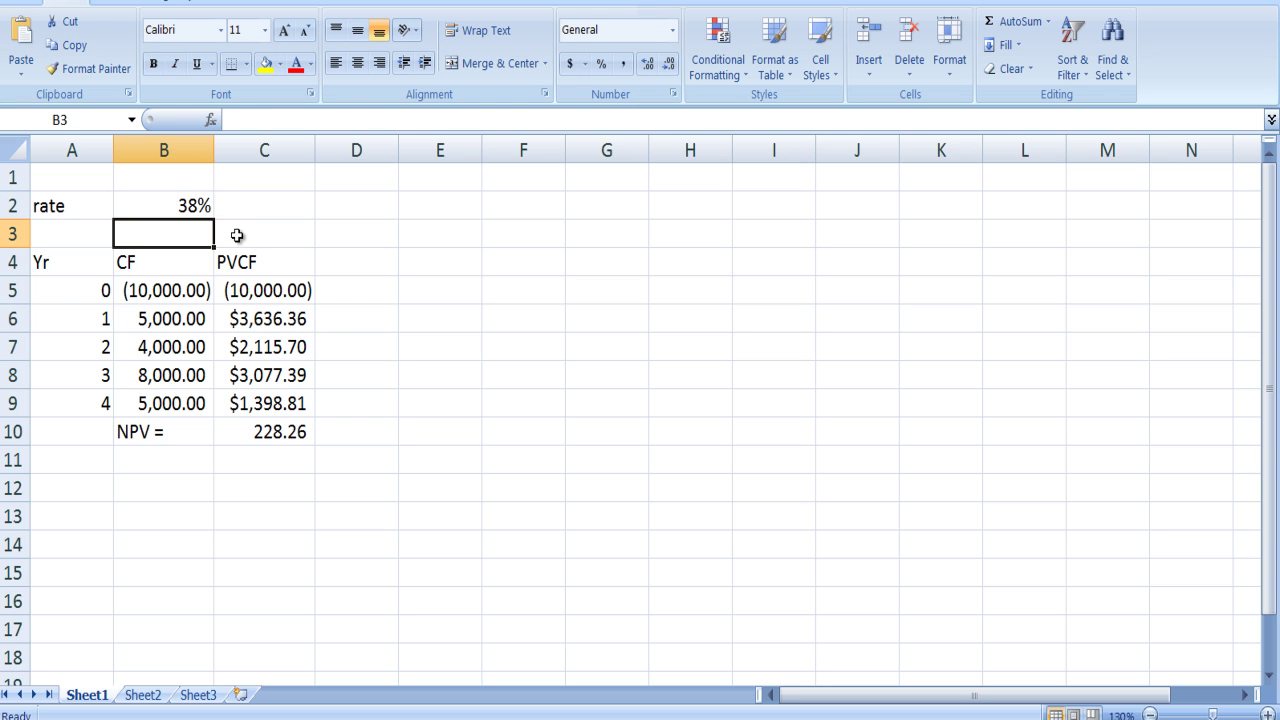
# Step: Format the rate in B2 to show two decimal places
pyautogui.click(197, 207)
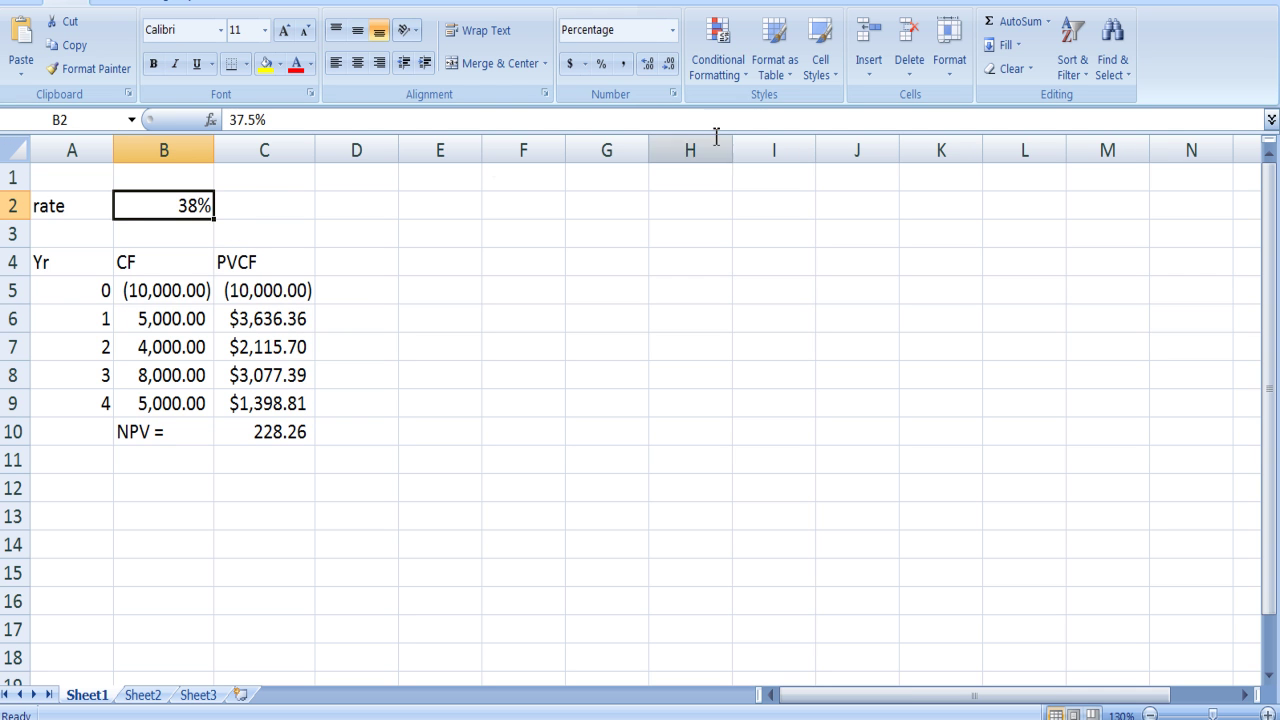
pyautogui.click(647, 66)
pyautogui.click(647, 66)
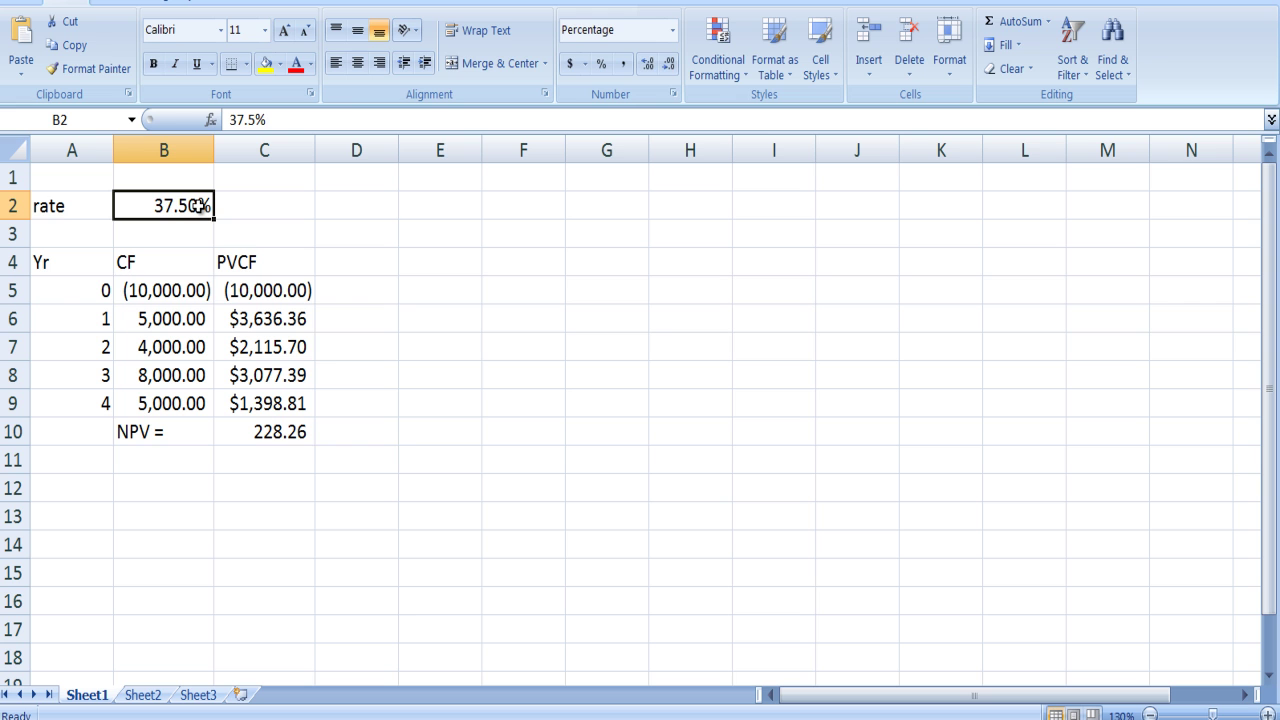
# Step: Try rates of 38%, 38.5% and 39% in turn in B2 to bring the NPV closer to zero
pyautogui.write('38')
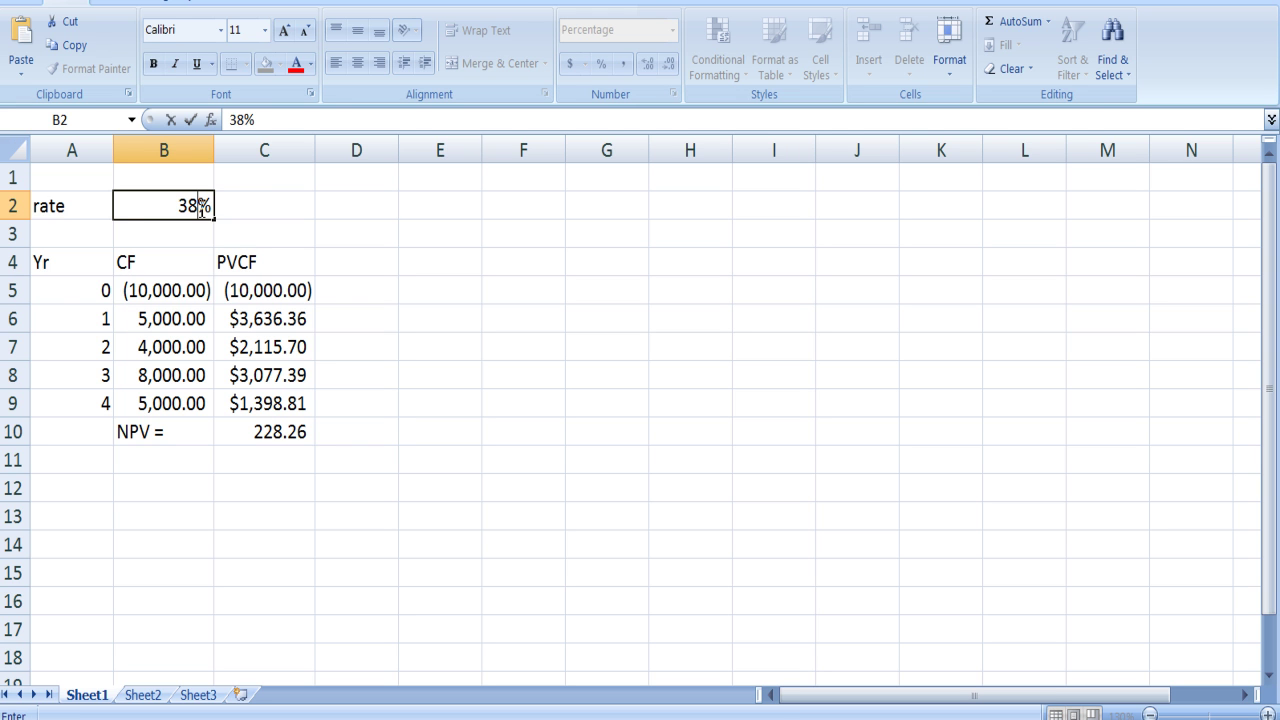
pyautogui.press('Return')
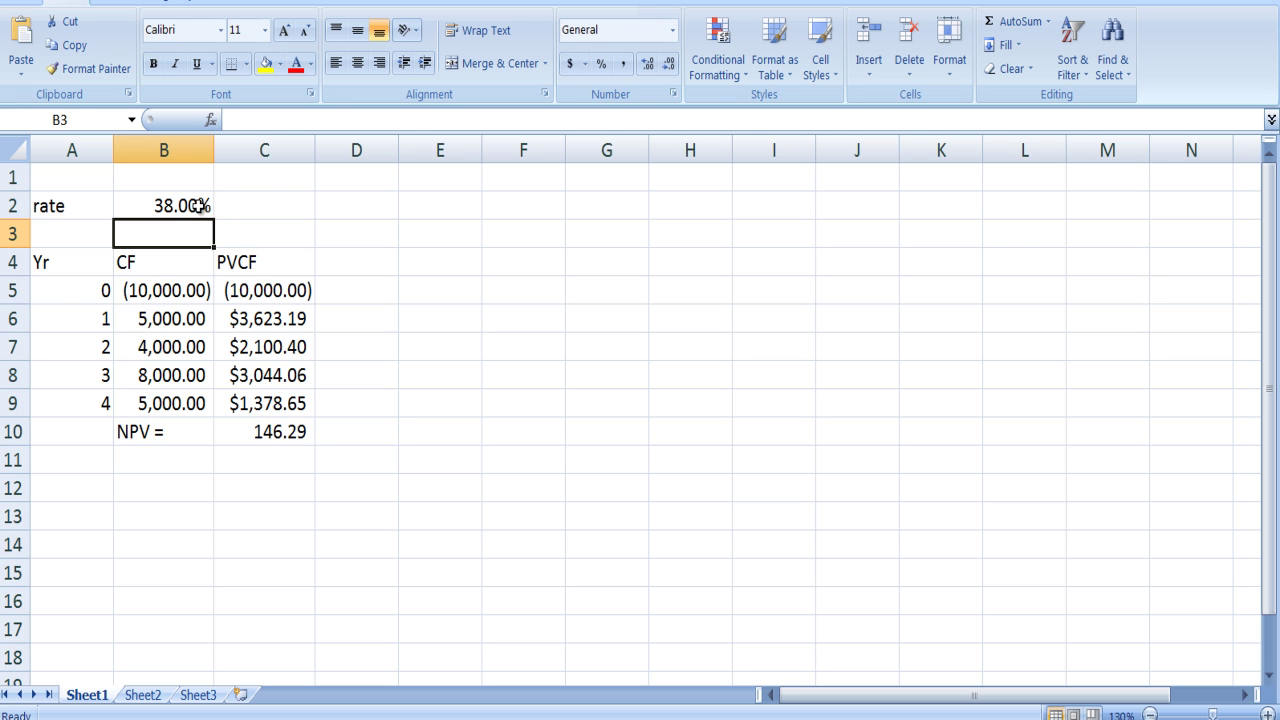
pyautogui.click(199, 205)
pyautogui.write('38.5')
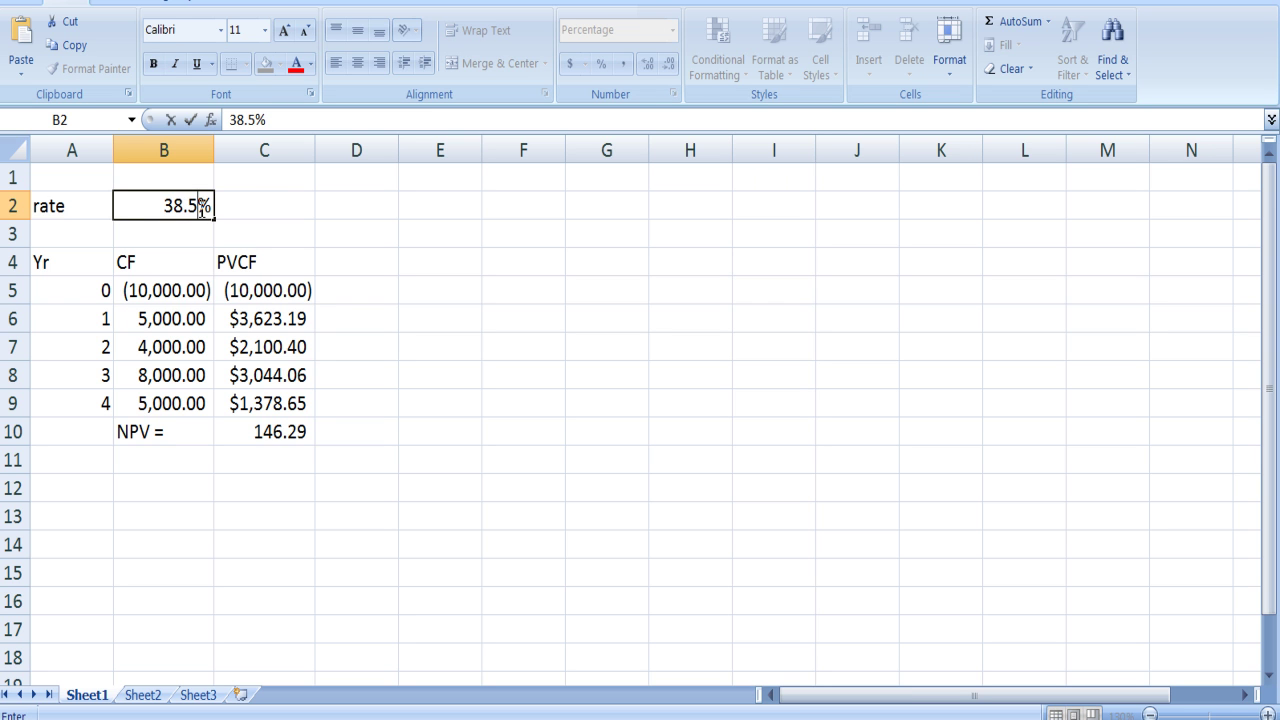
pyautogui.press('Return')
pyautogui.click(198, 210)
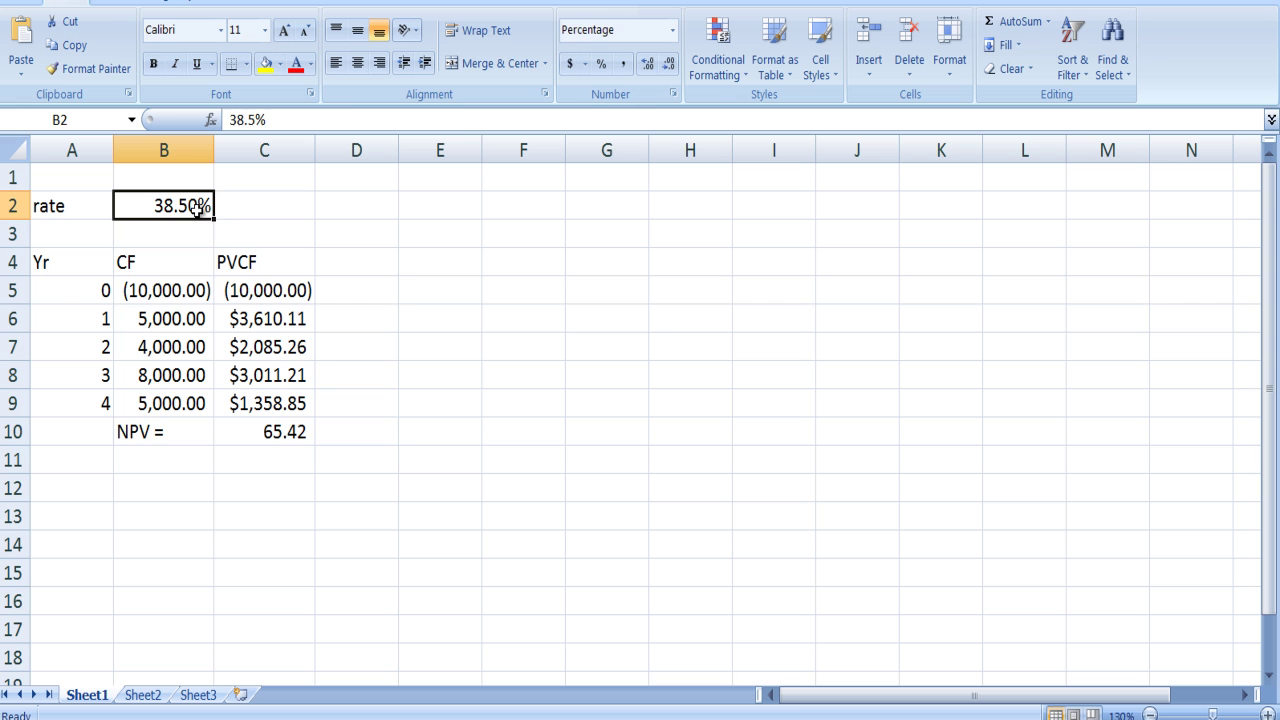
pyautogui.write('39')
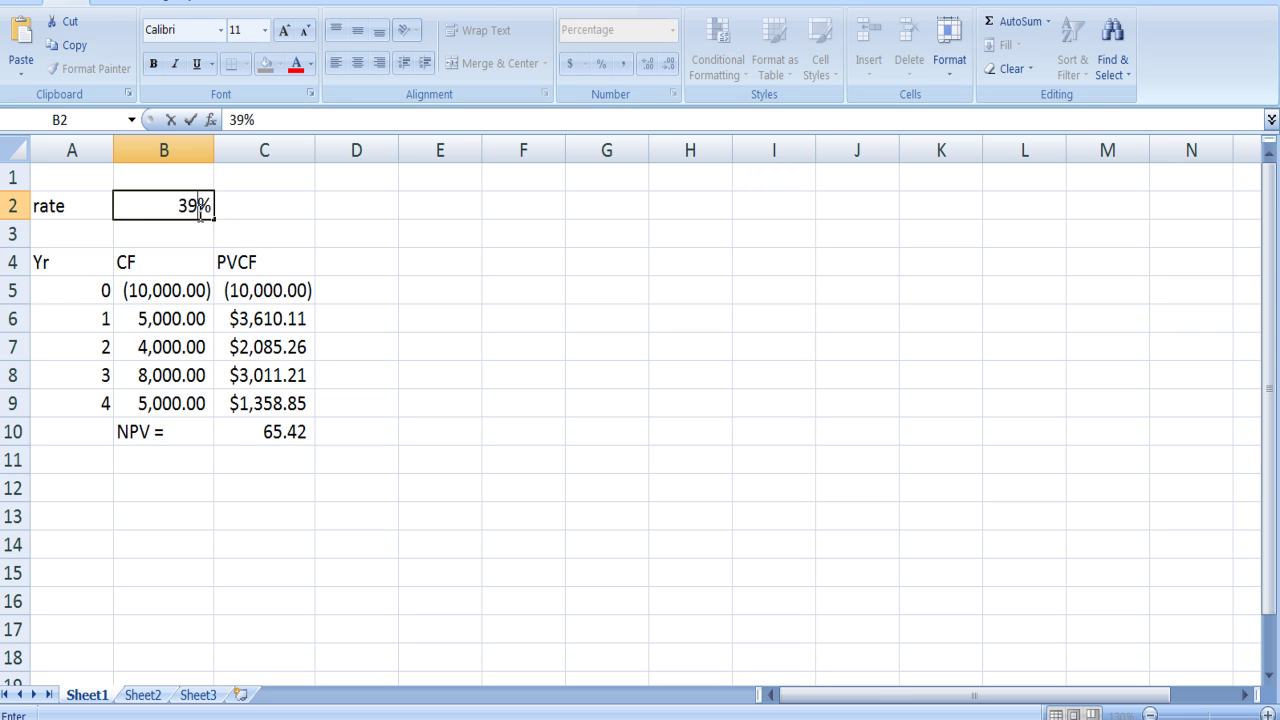
pyautogui.press('Return')
# Step: Refine the rate guess in B2 by trying 38.75%, 38.9% and 38.95% in turn
pyautogui.click(198, 209)
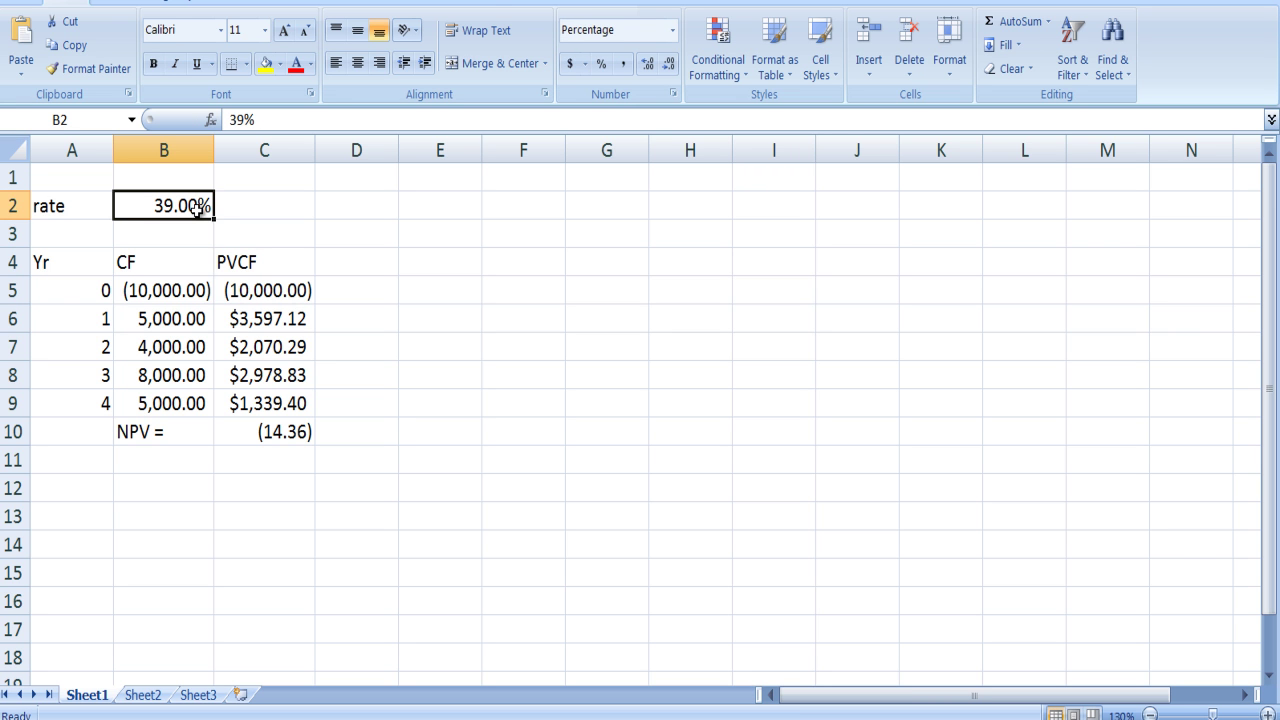
pyautogui.write('38.75')
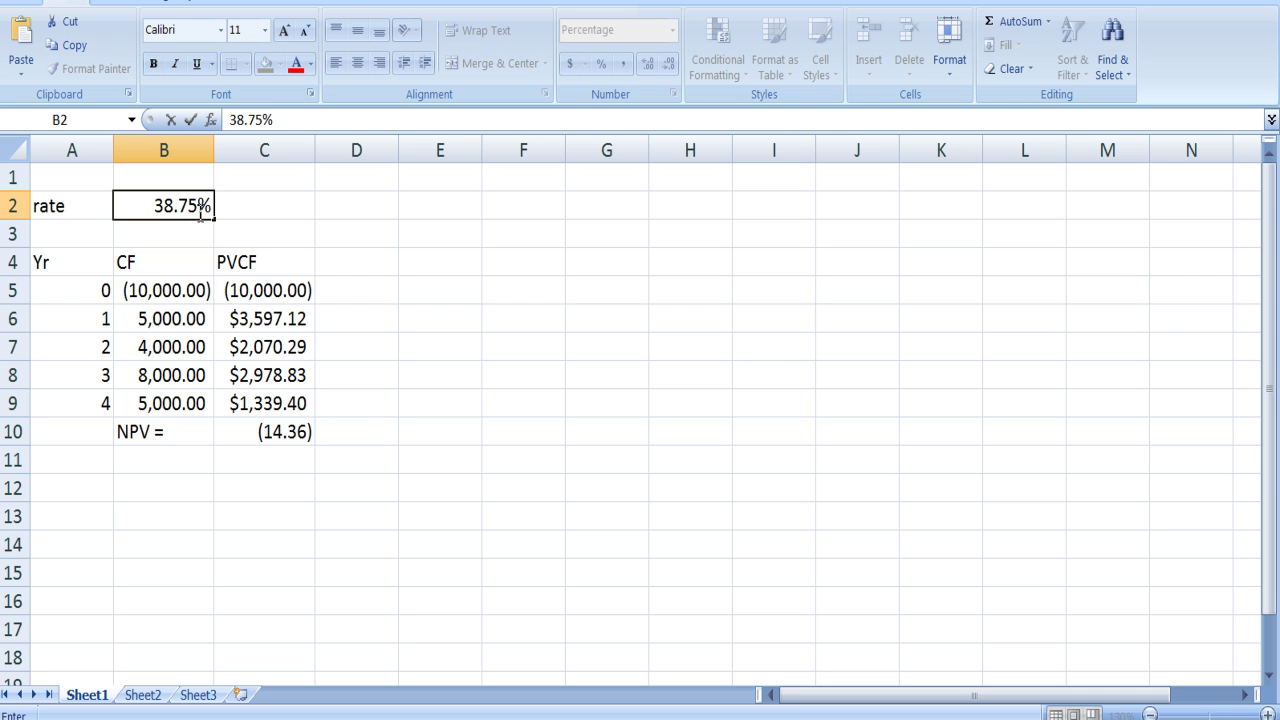
pyautogui.press('Return')
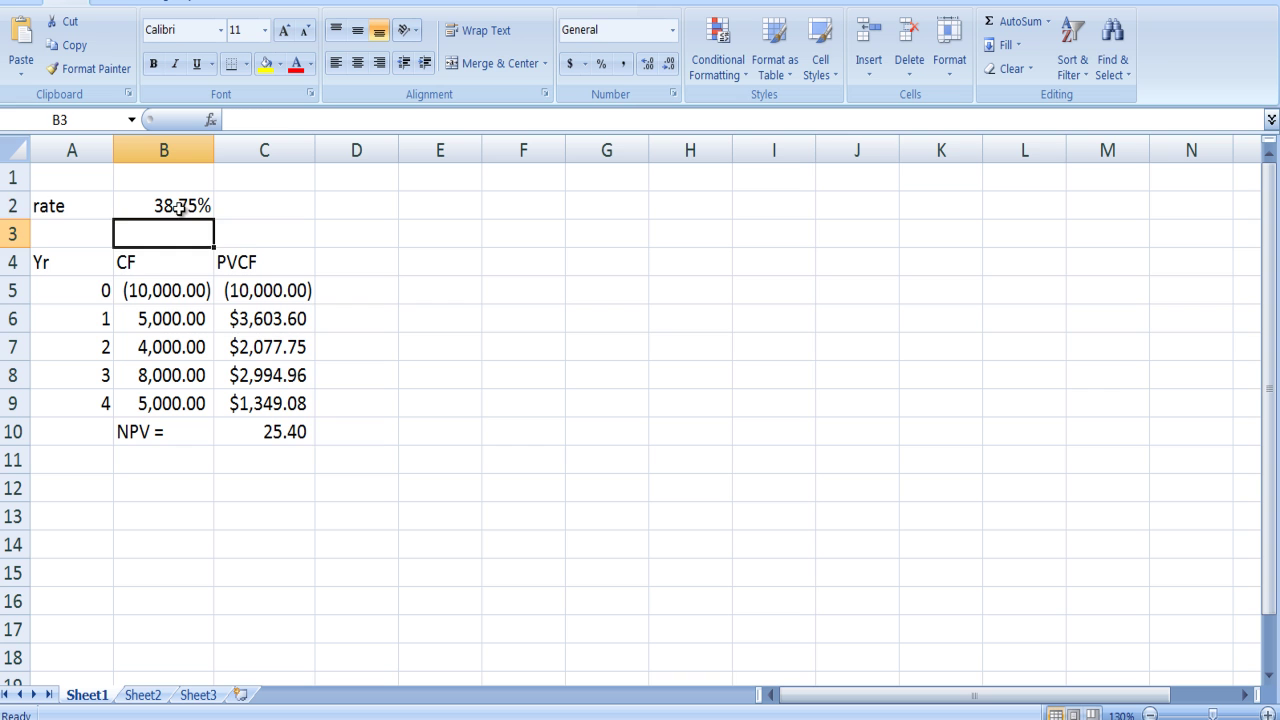
pyautogui.click(183, 206)
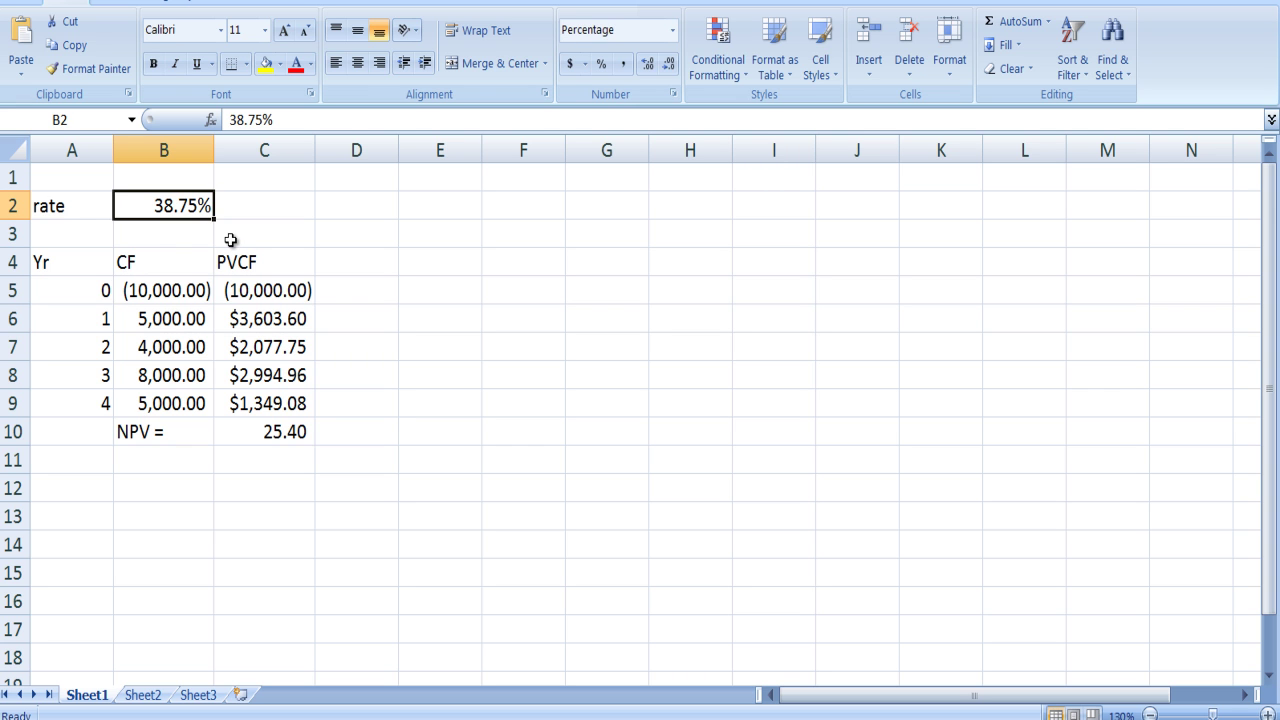
pyautogui.write('38.9')
pyautogui.press('Return')
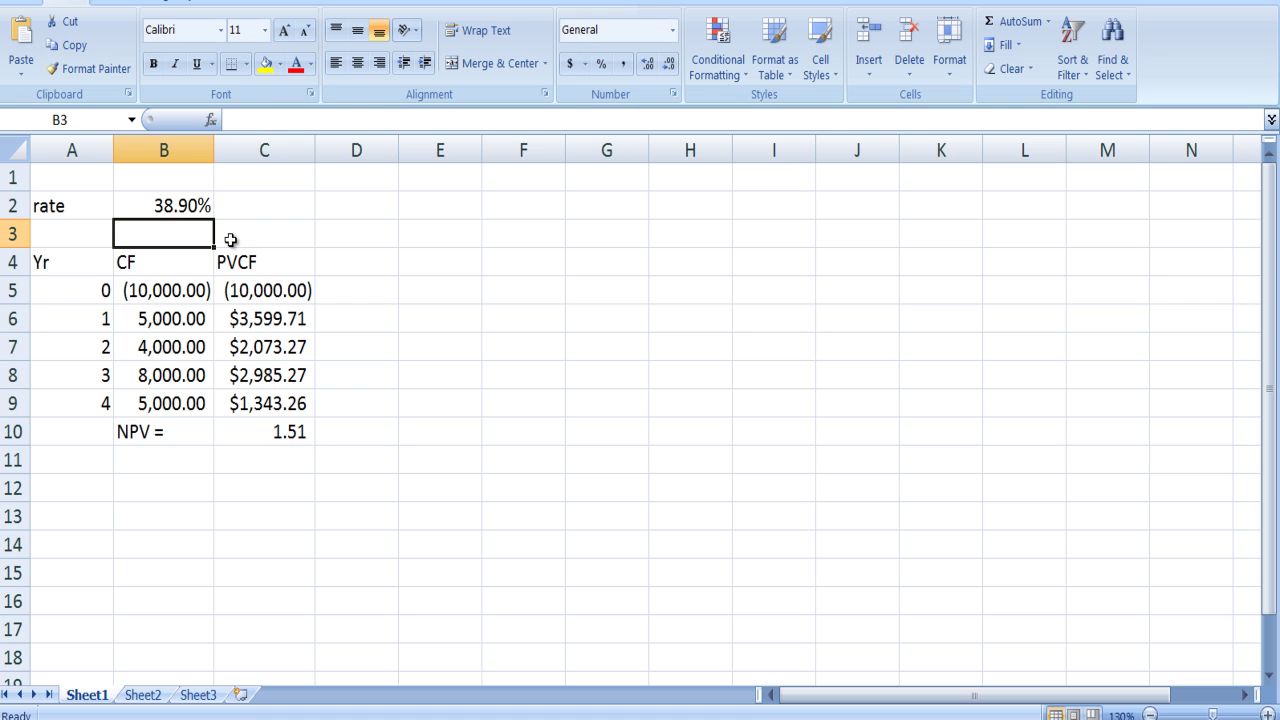
pyautogui.click(187, 205)
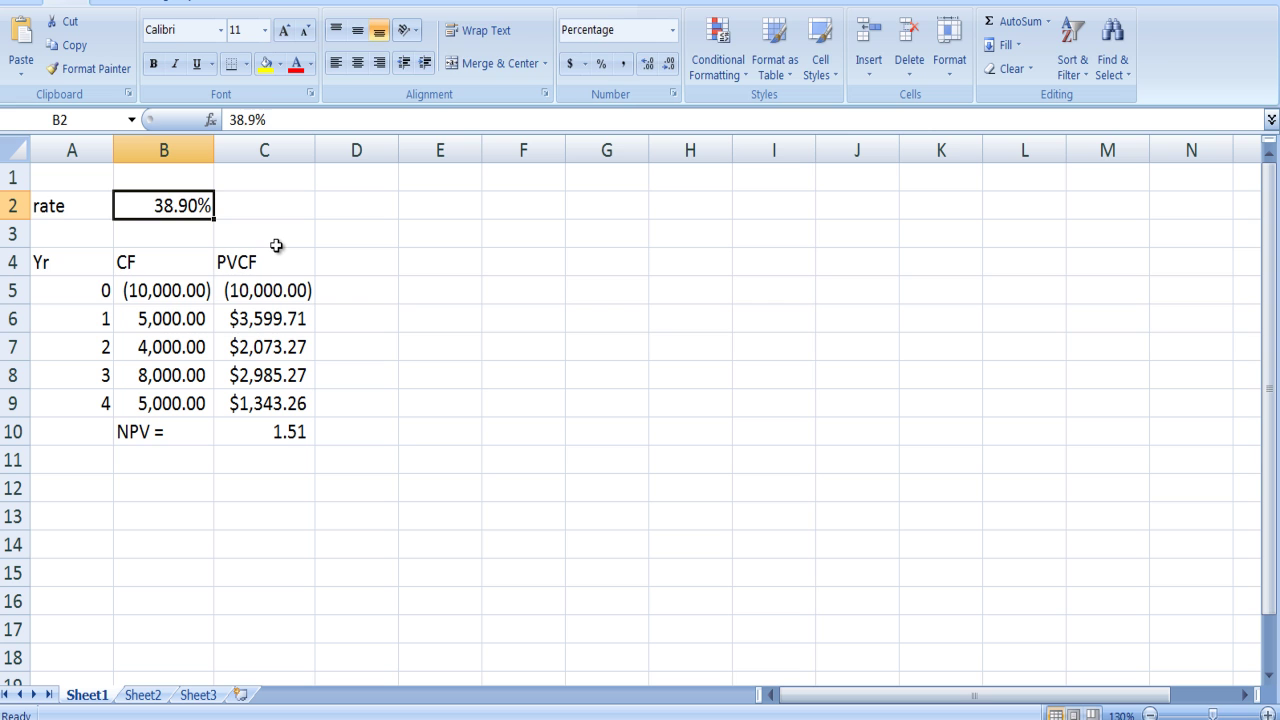
pyautogui.write('38')
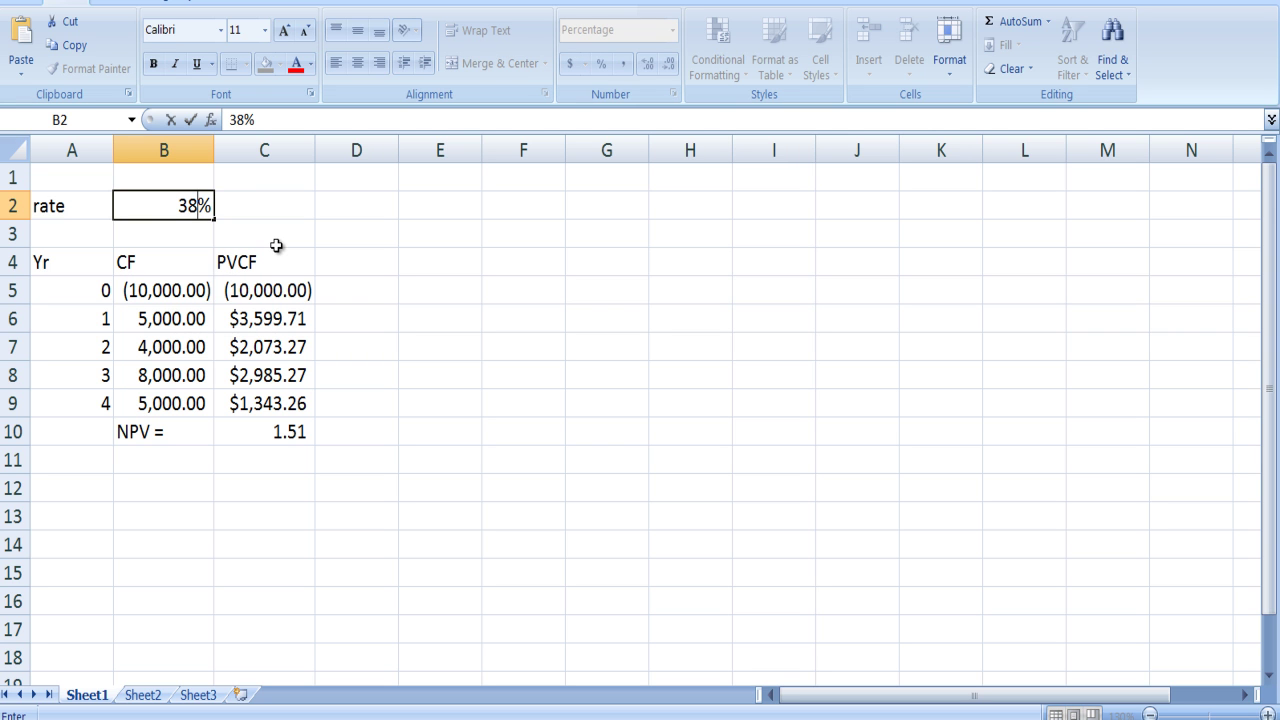
pyautogui.write('.95')
pyautogui.press('Return')
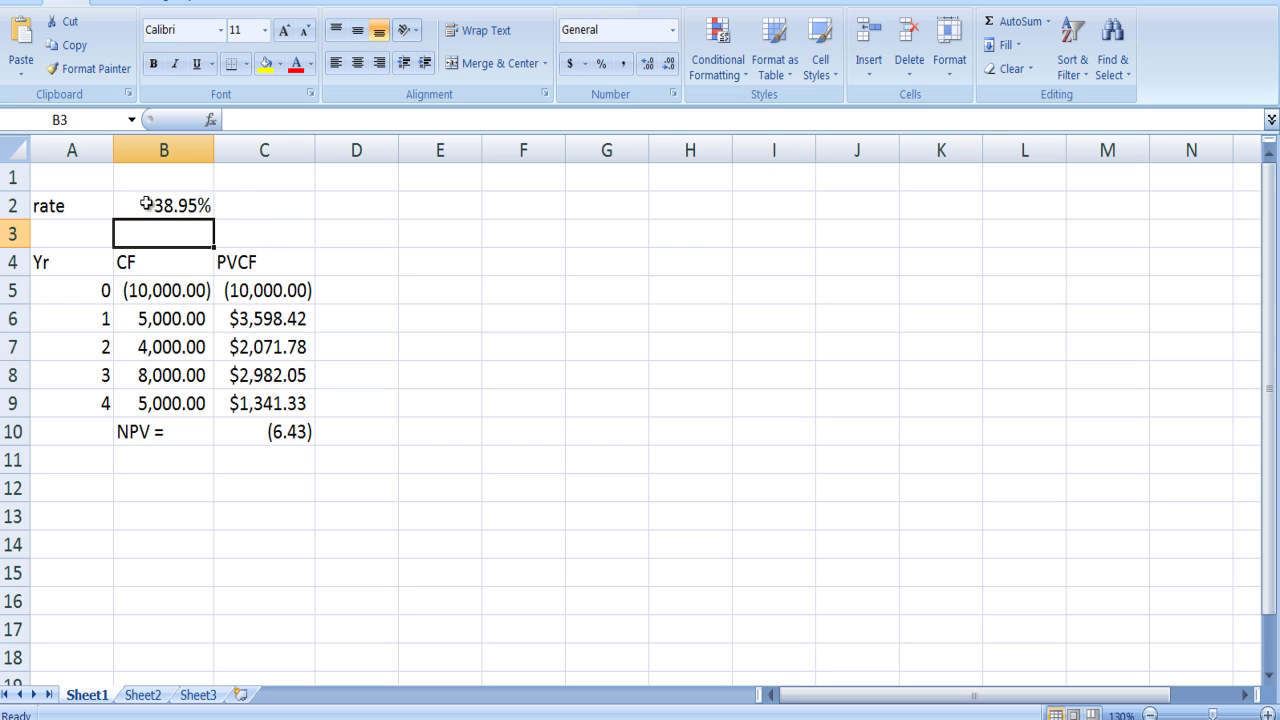
# Step: Set the rate in B2 to 38.92% as the closest estimate of the IRR
pyautogui.click(189, 206)
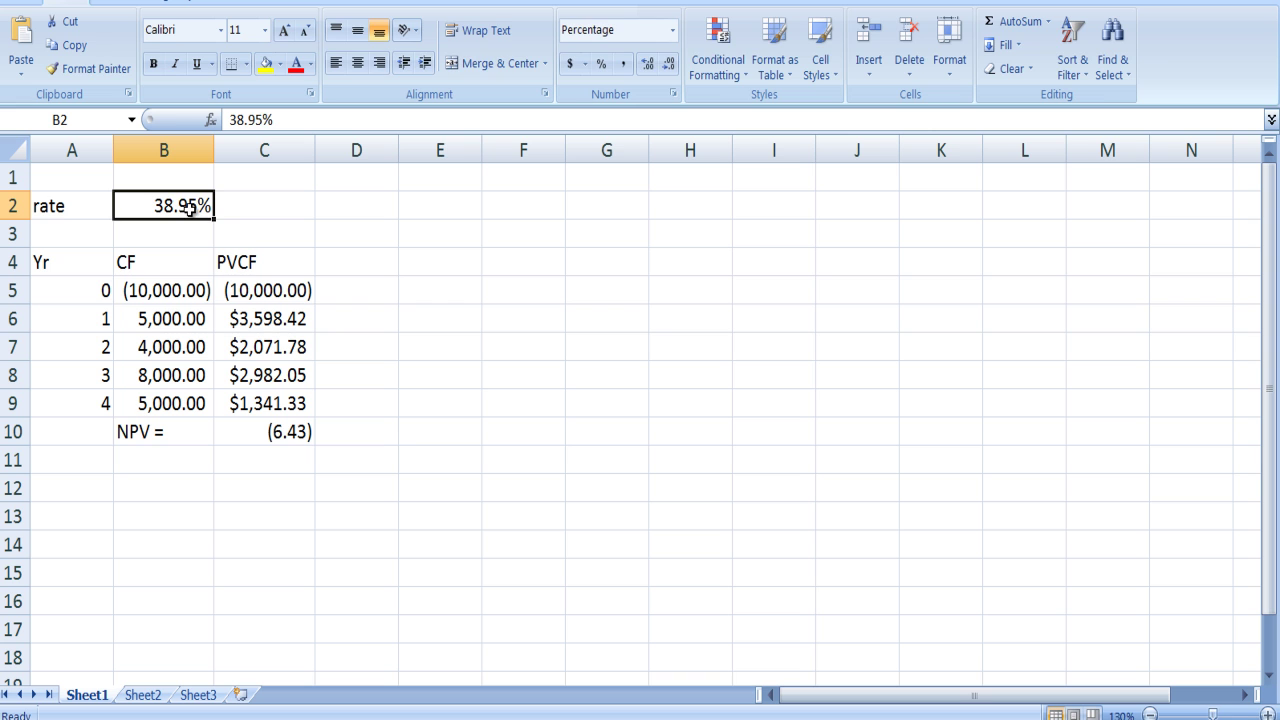
pyautogui.write('38')
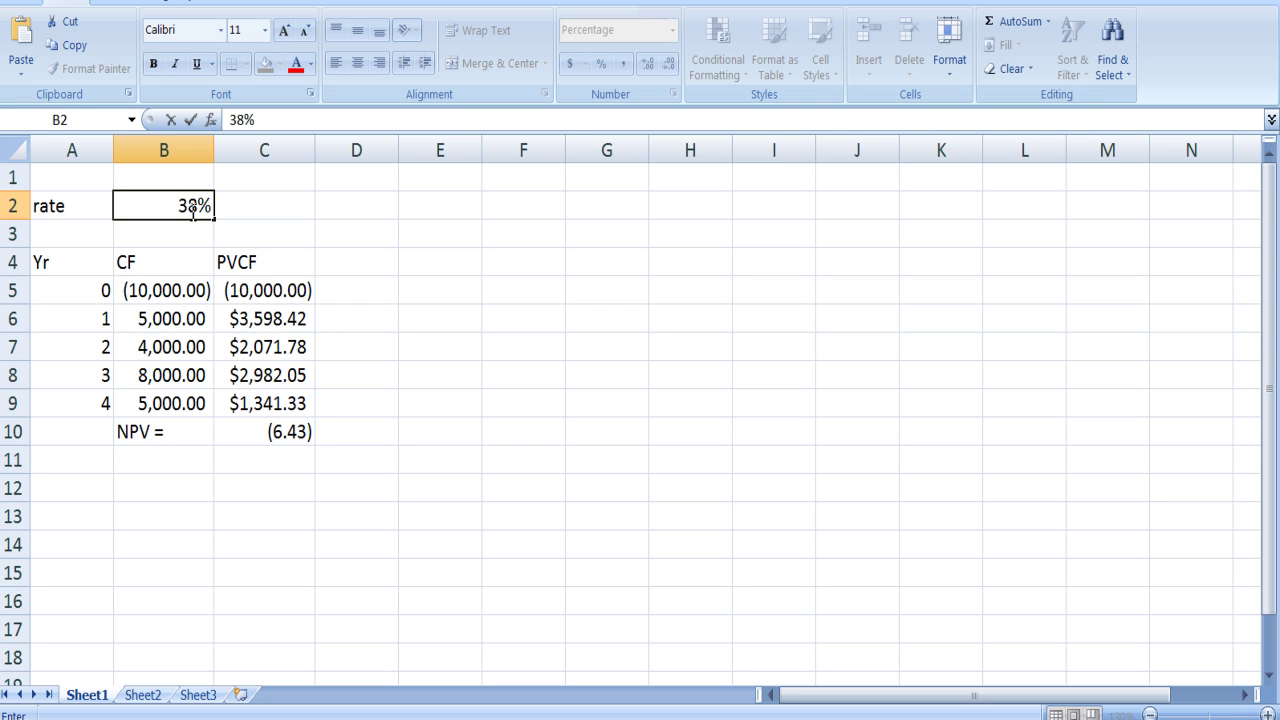
pyautogui.write('.93')
pyautogui.press('Return')
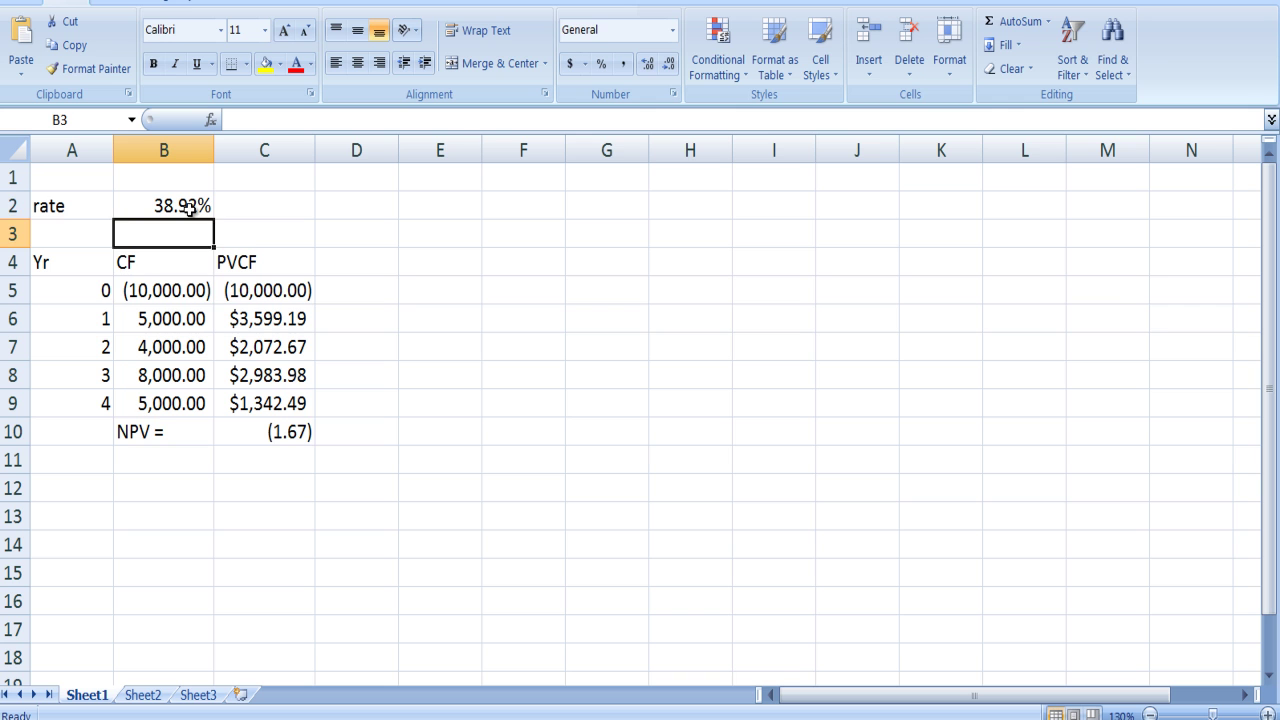
pyautogui.click(189, 207)
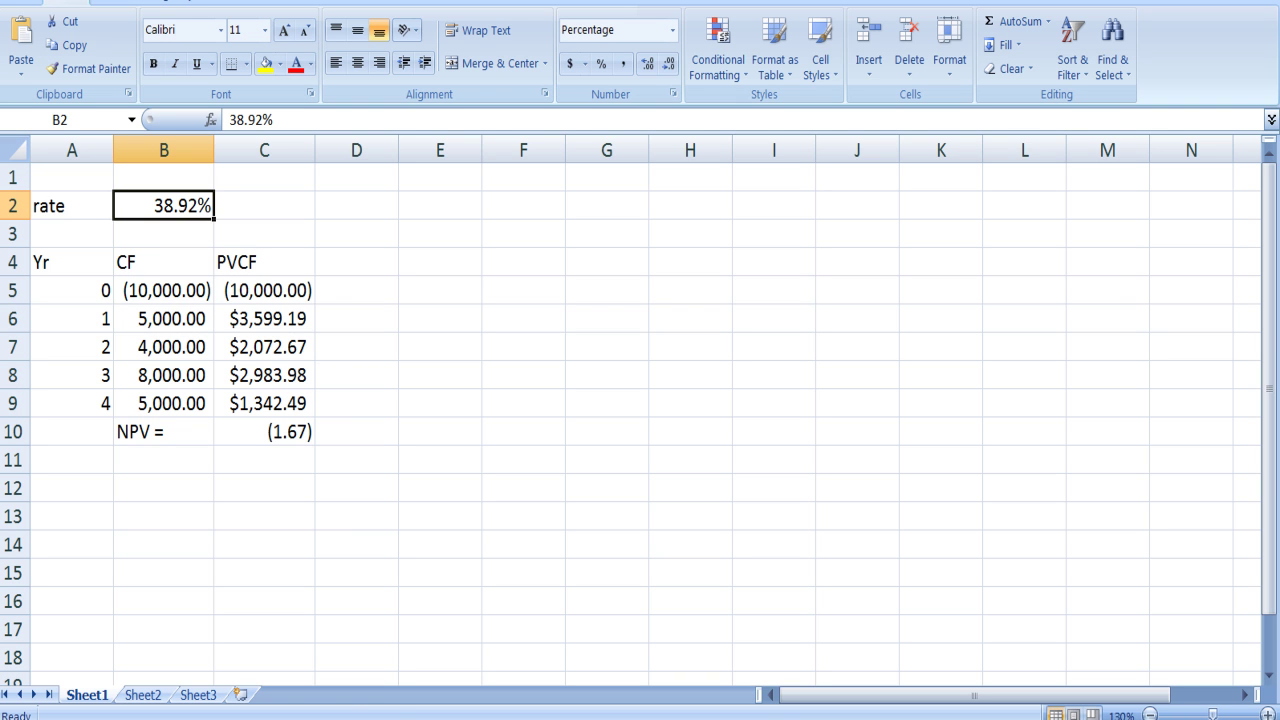
# Step: Switch to the BA II Plus calculator with the handwritten cash-flow notes in Paint shown beside it
pyautogui.hotkey('alt', 'Tab')
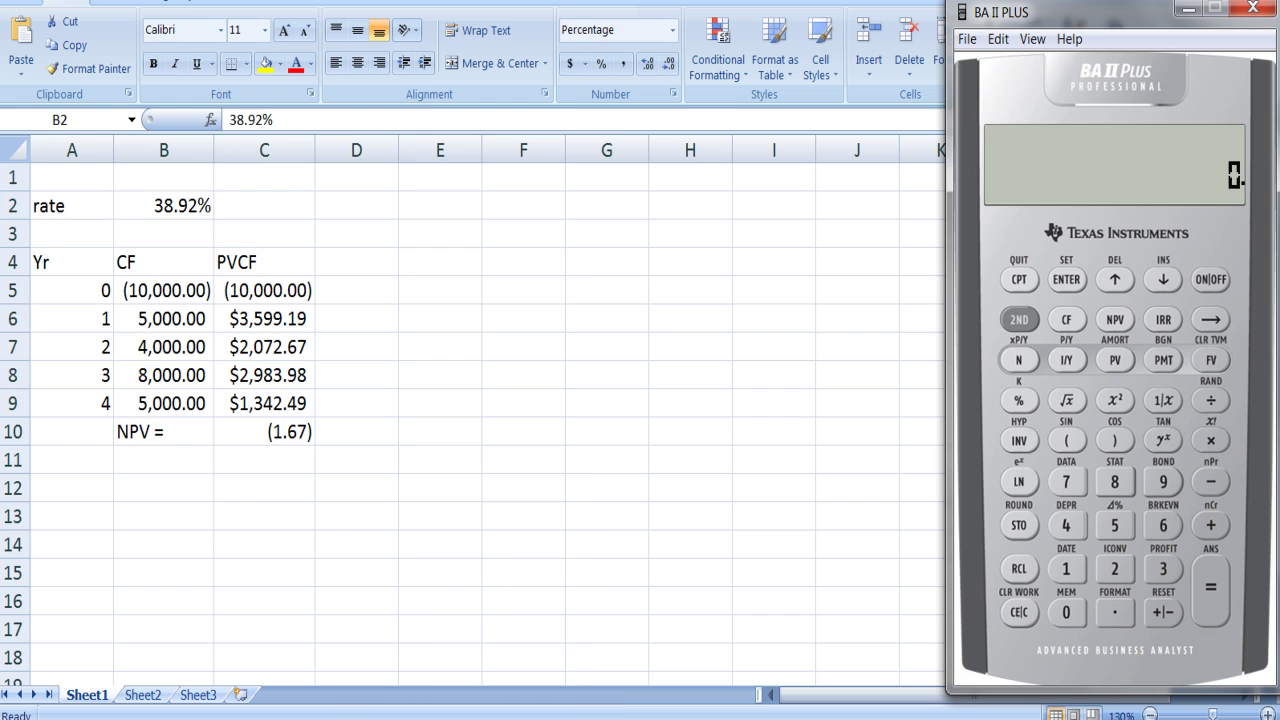
pyautogui.hotkey('alt', 'Tab')
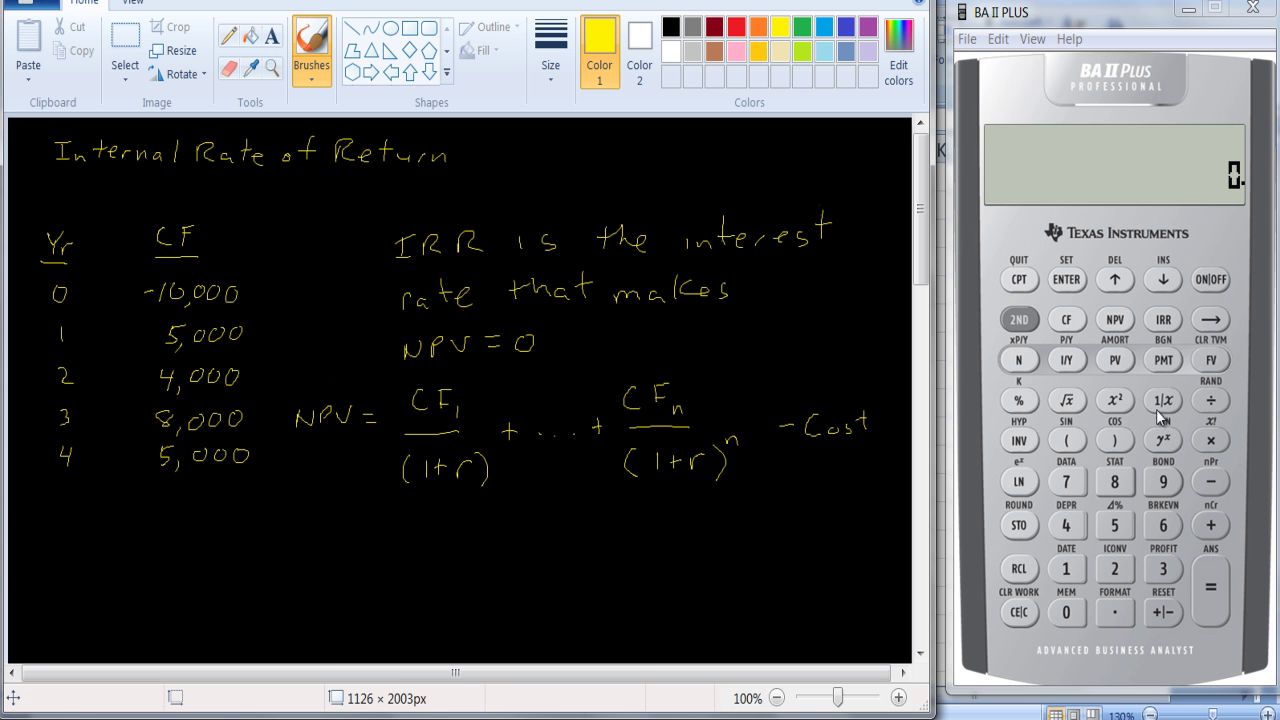
# Step: Add 5 and 2 on the calculator as an example of ordinary arithmetic
pyautogui.click(1115, 526)
pyautogui.click(1212, 530)
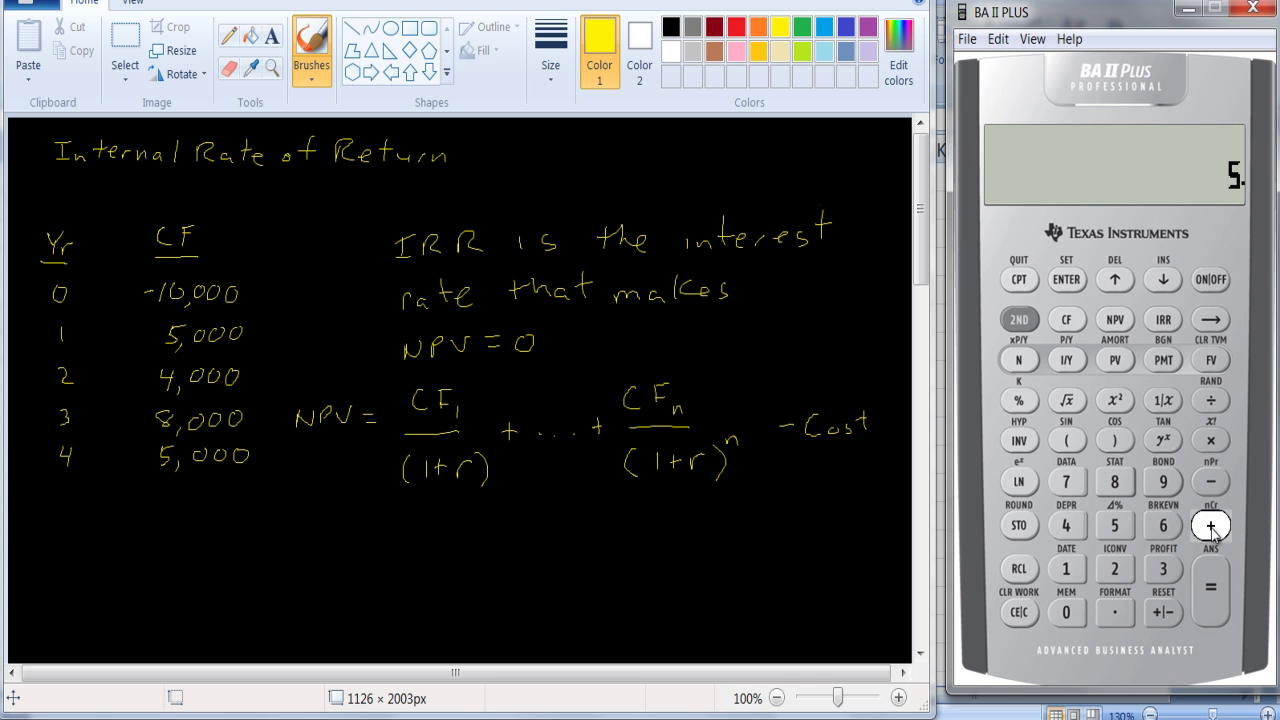
pyautogui.click(1118, 572)
pyautogui.click(1208, 590)
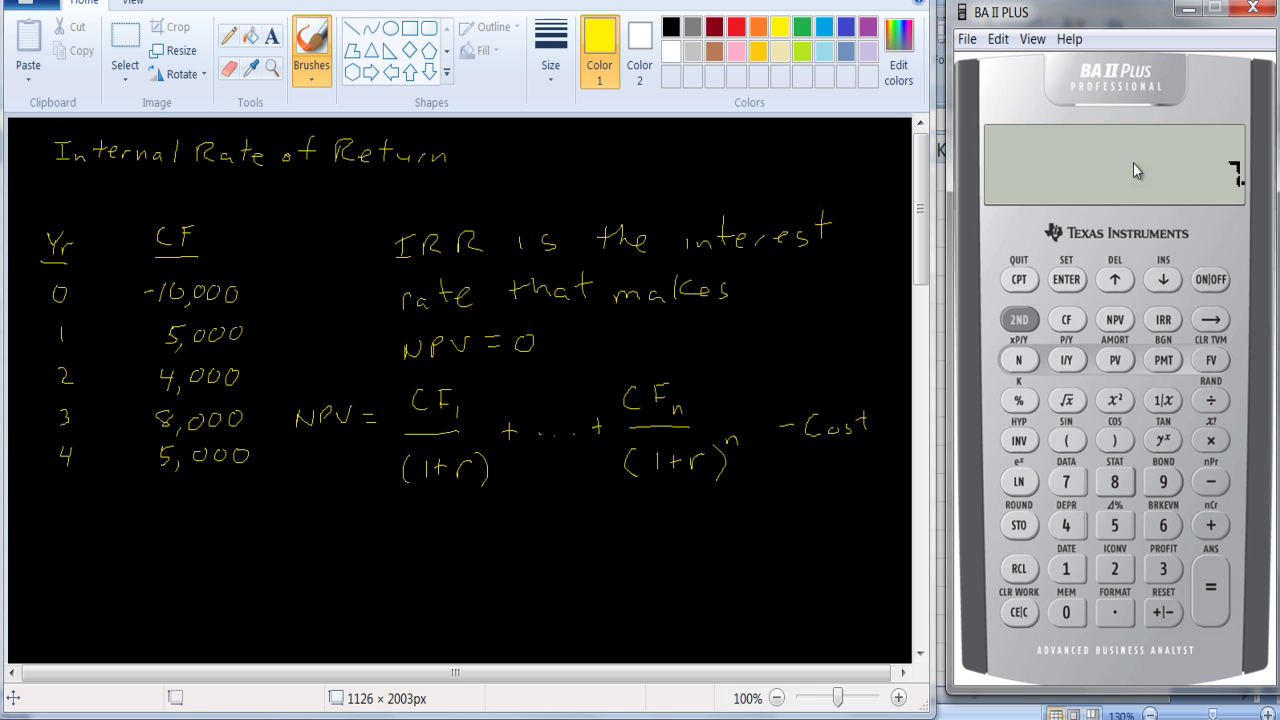
# Step: Clear the calculator display, open the cash flow worksheet and erase its stored values
pyautogui.click(1019, 612)
pyautogui.click(1068, 320)
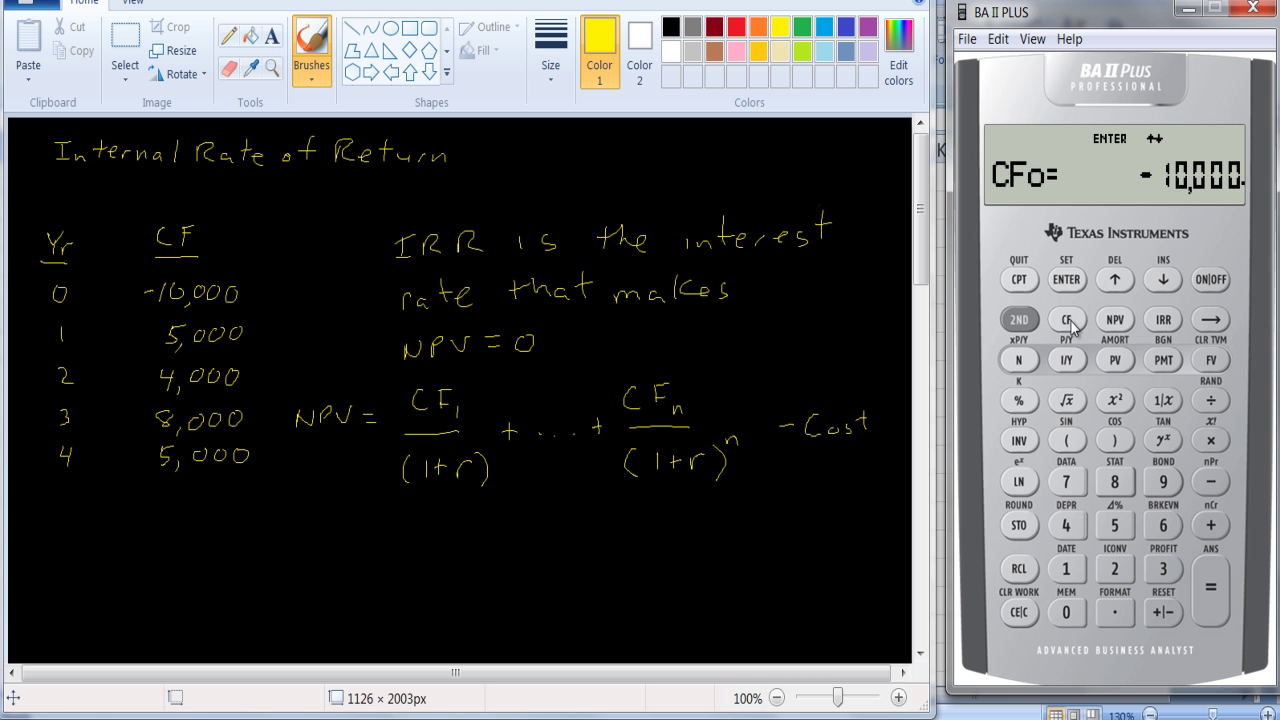
pyautogui.click(1019, 320)
pyautogui.click(1020, 612)
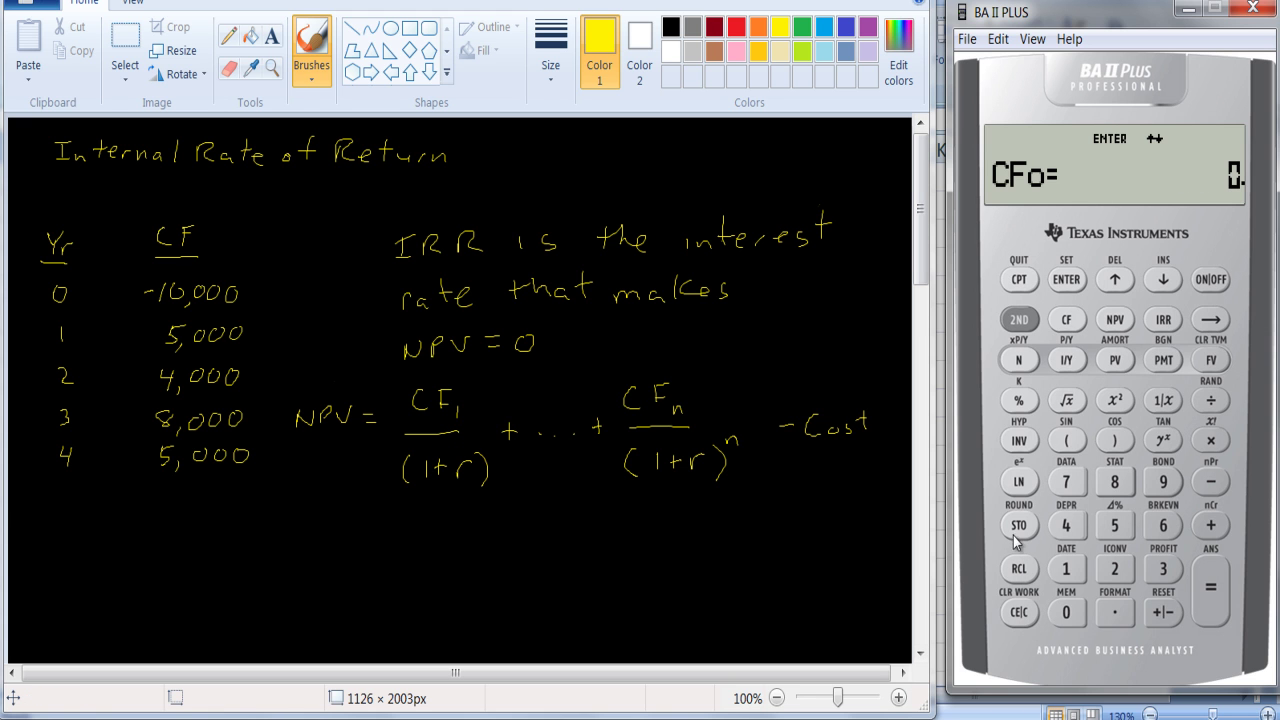
# Step: Enter the initial cost of -10,000 as CFo in the calculator's cash flow worksheet
pyautogui.click(1066, 572)
pyautogui.click(1066, 612)
pyautogui.click(1066, 612)
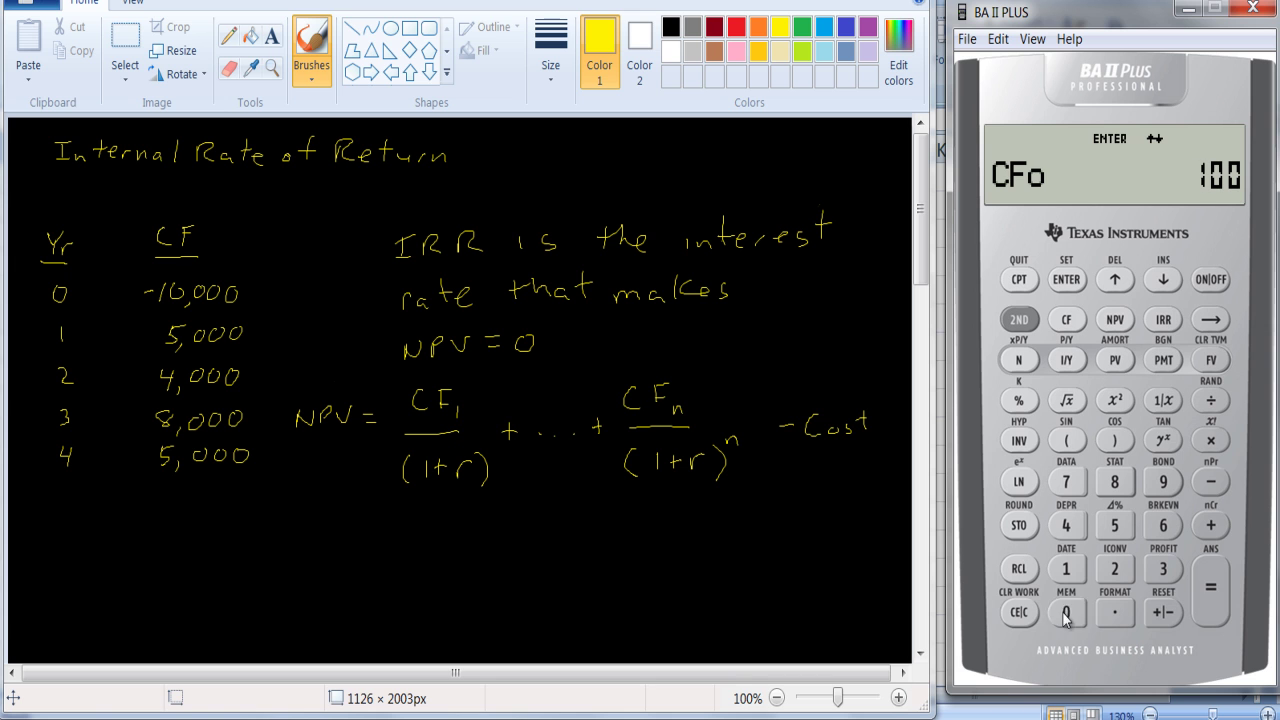
pyautogui.click(1066, 612)
pyautogui.click(1066, 612)
pyautogui.click(1163, 612)
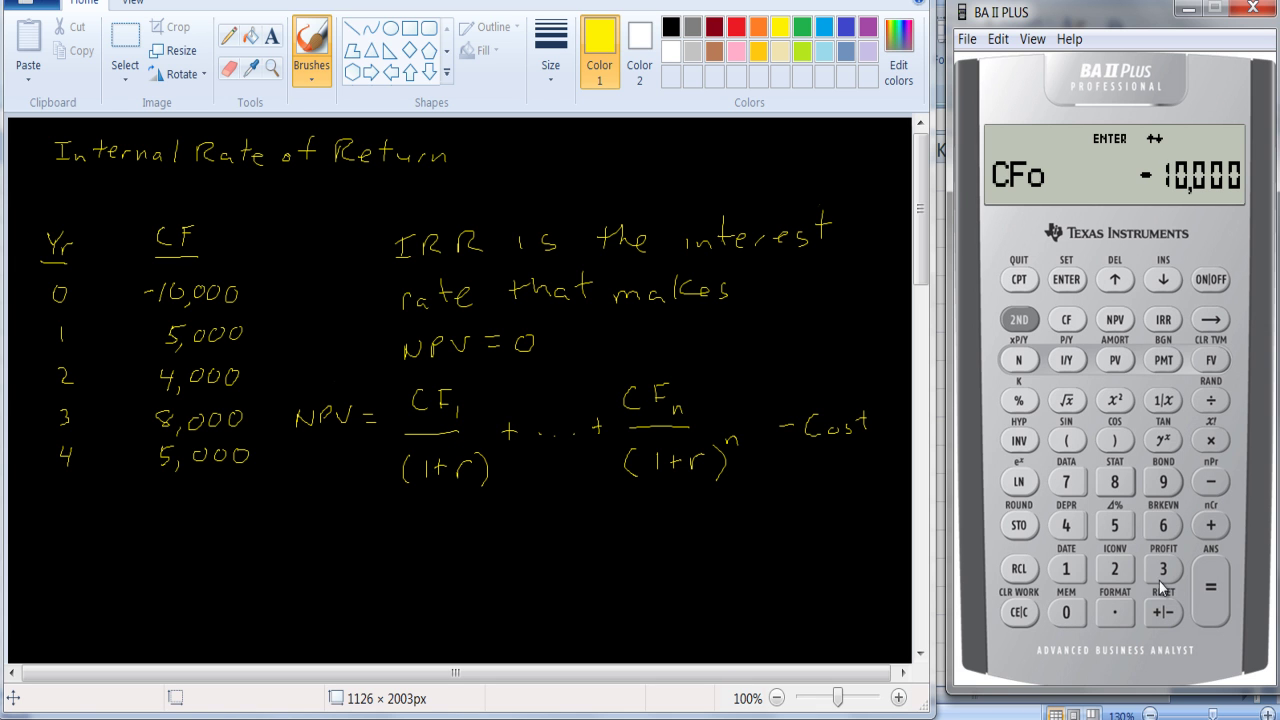
pyautogui.click(1068, 281)
# Step: Enter 5,000 as the year 1 cash flow C01
pyautogui.click(1166, 280)
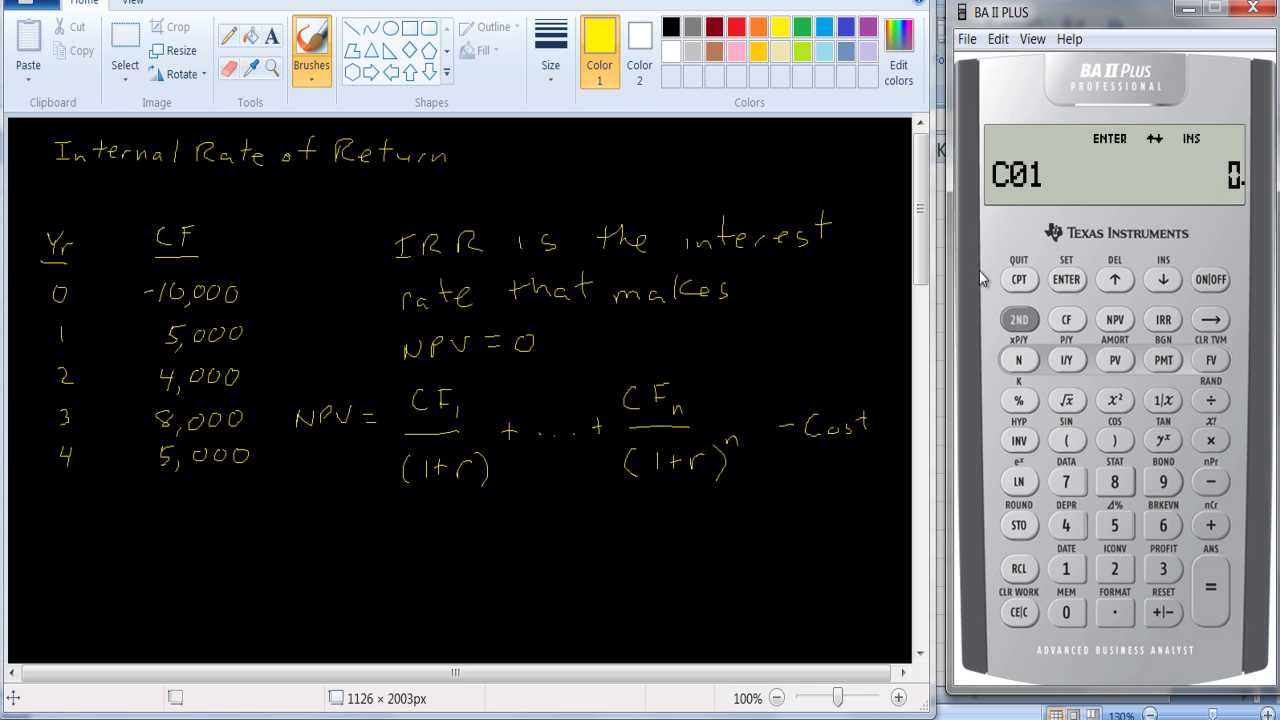
pyautogui.click(1113, 525)
pyautogui.click(1066, 612)
pyautogui.click(1066, 612)
pyautogui.click(1066, 612)
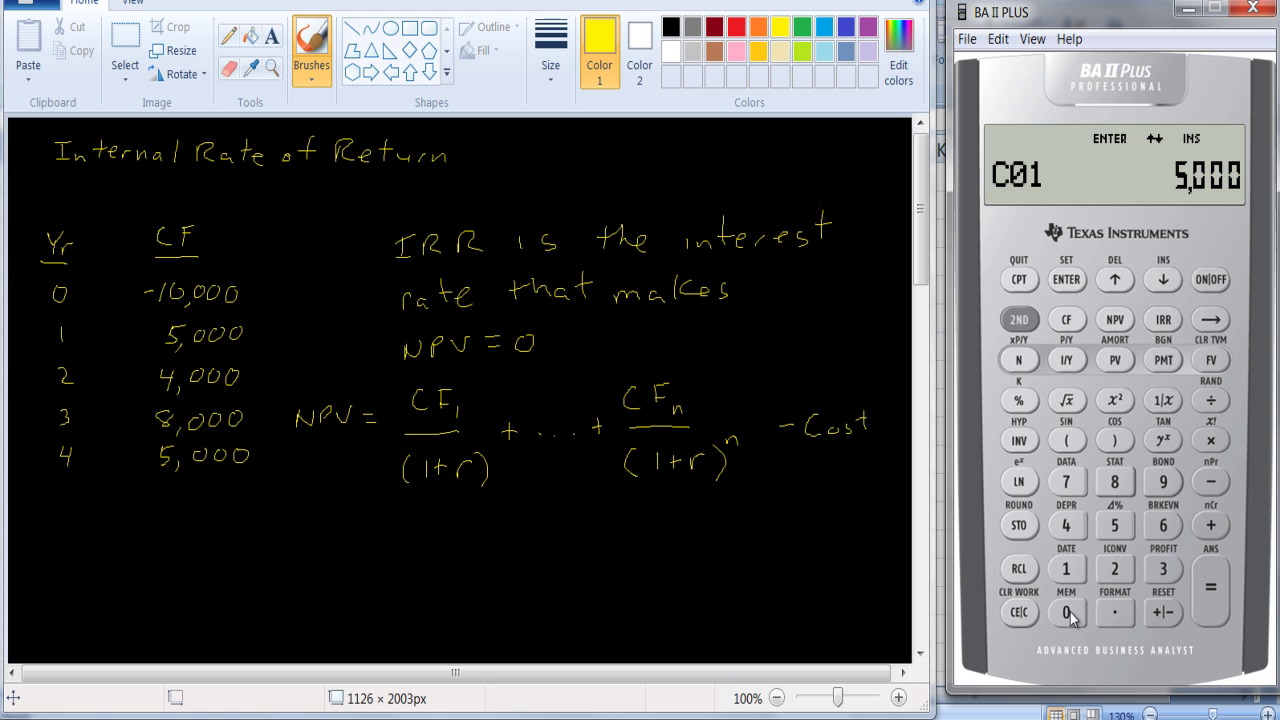
pyautogui.click(1066, 280)
# Step: Keep the frequency F01 at 1 and enter 4,000 as the year 2 cash flow C02
pyautogui.click(1165, 281)
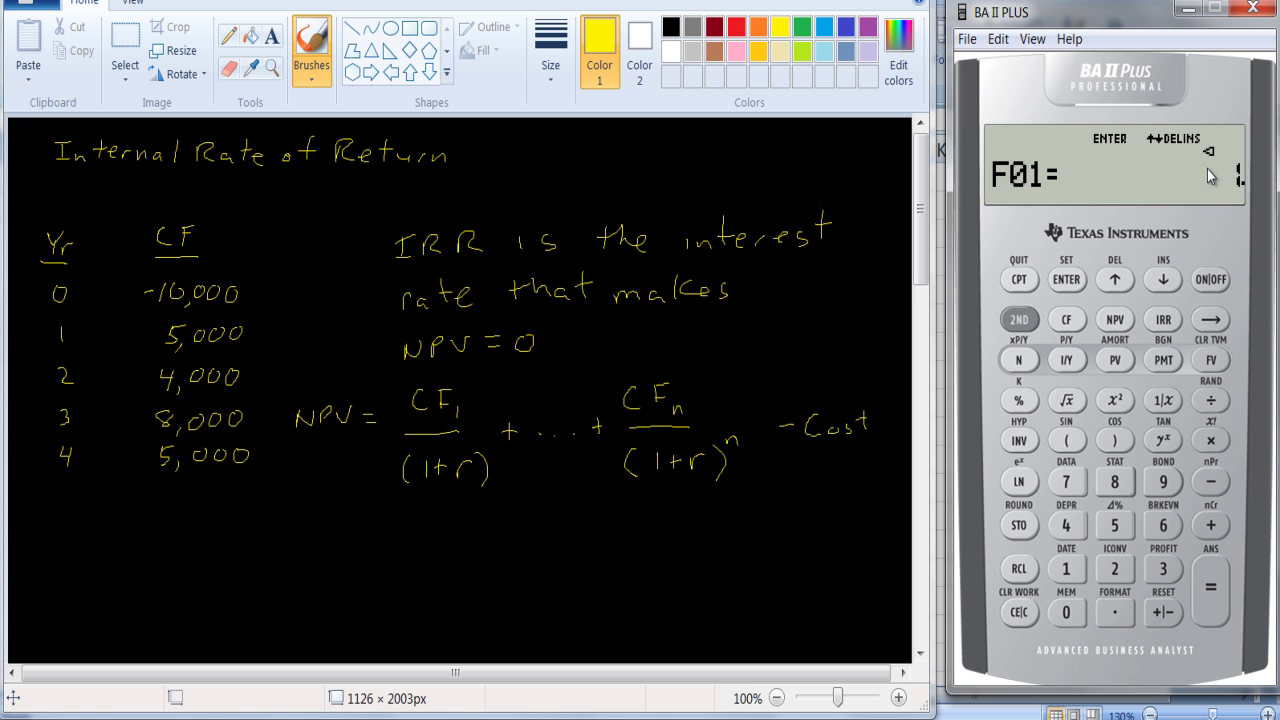
pyautogui.click(1166, 282)
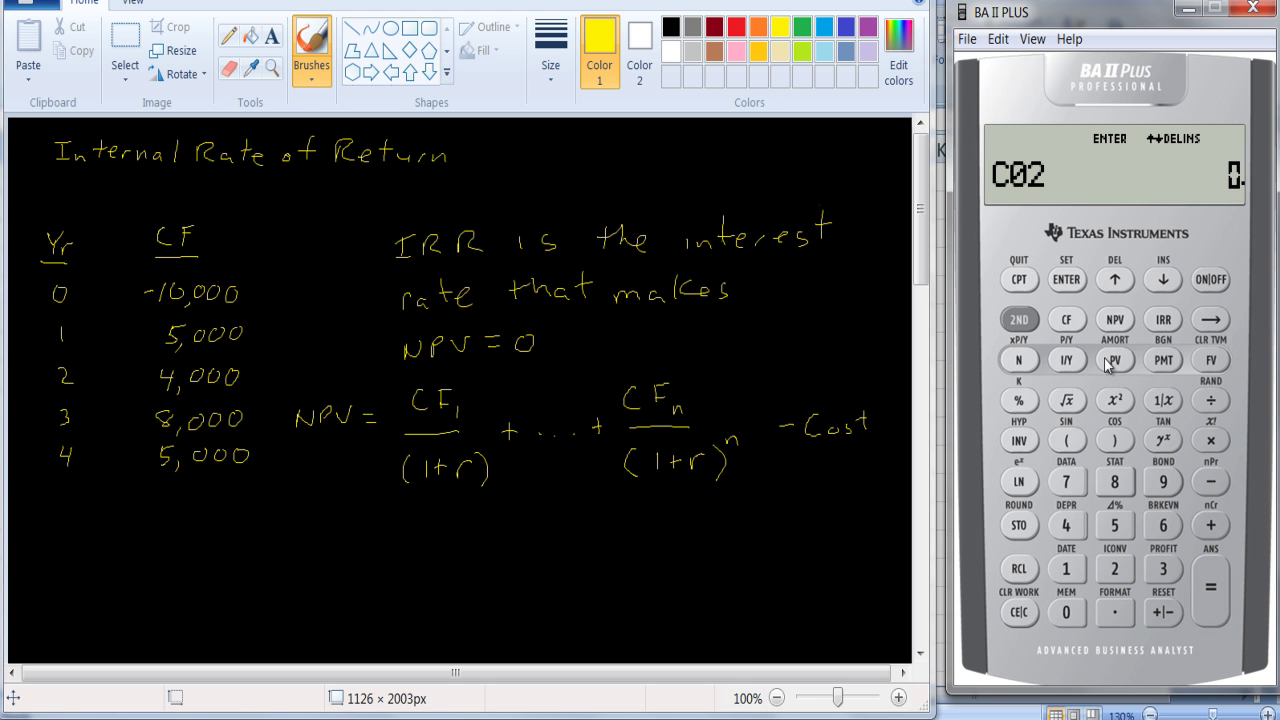
pyautogui.click(1066, 532)
pyautogui.click(1066, 612)
pyautogui.click(1066, 612)
pyautogui.click(1066, 612)
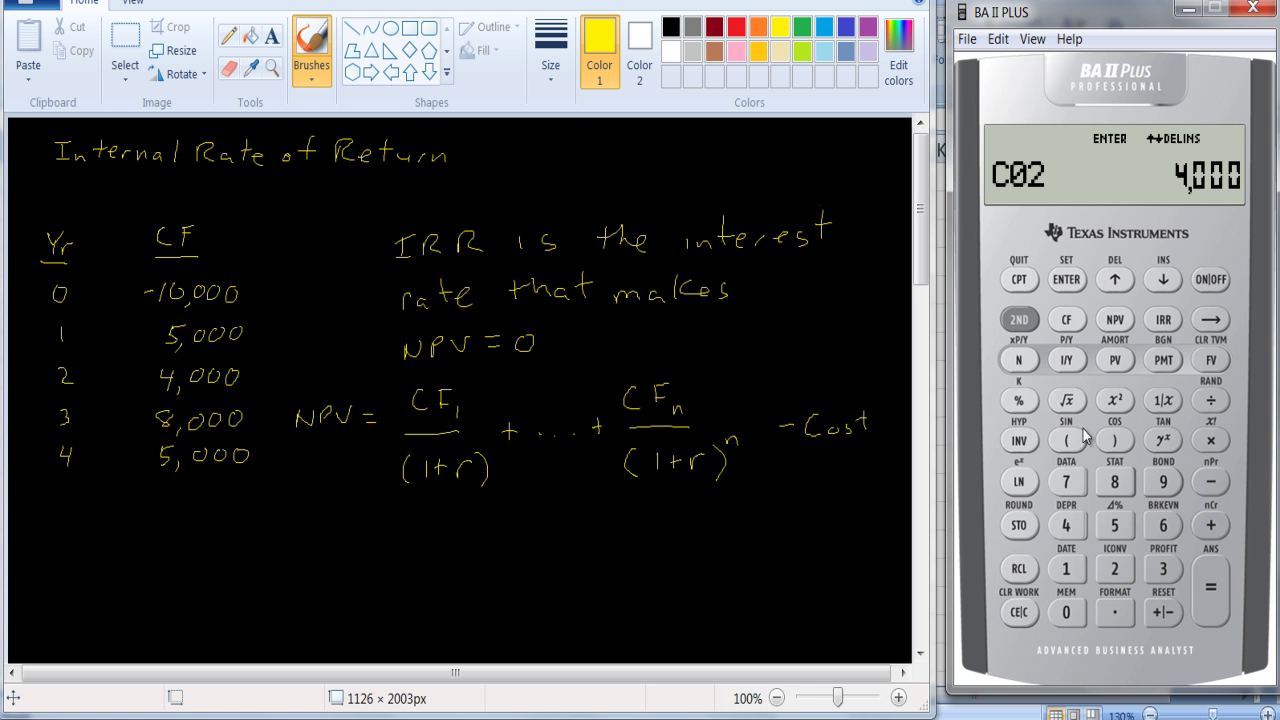
pyautogui.click(1068, 282)
# Step: Keep the frequency F02 at 1 and enter 8,000 as the year 3 cash flow C03
pyautogui.click(1166, 282)
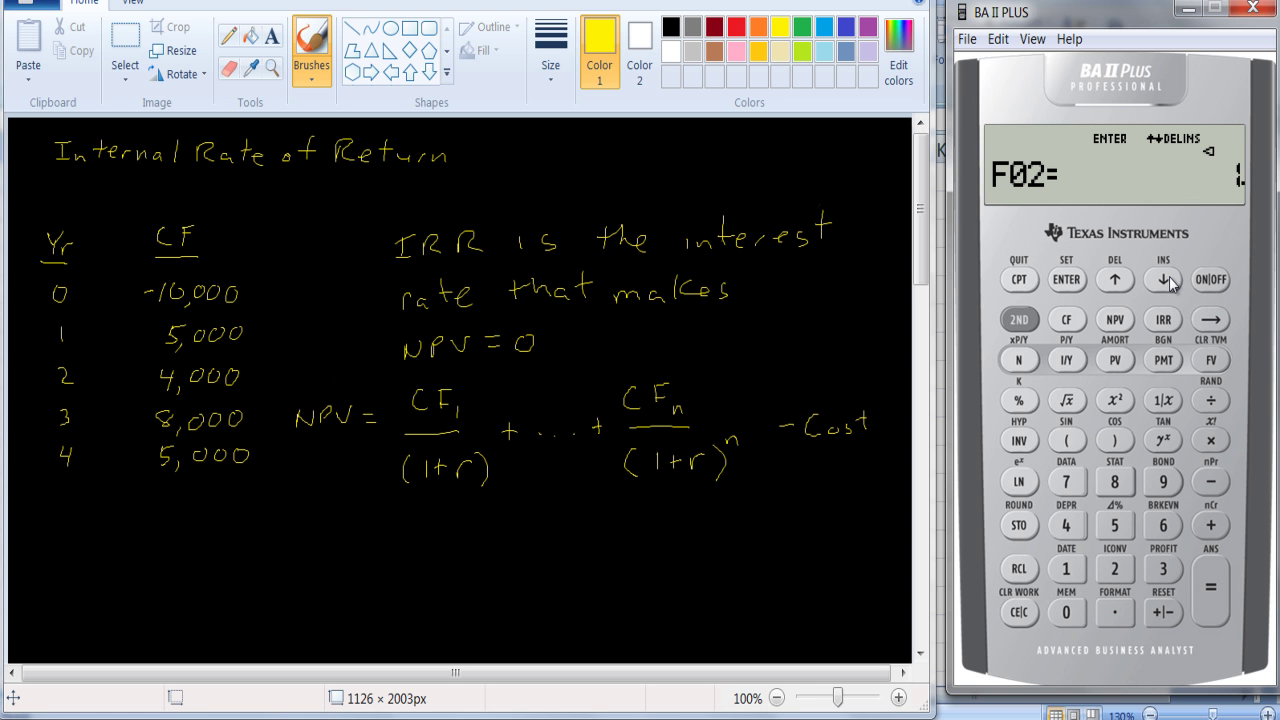
pyautogui.click(1164, 282)
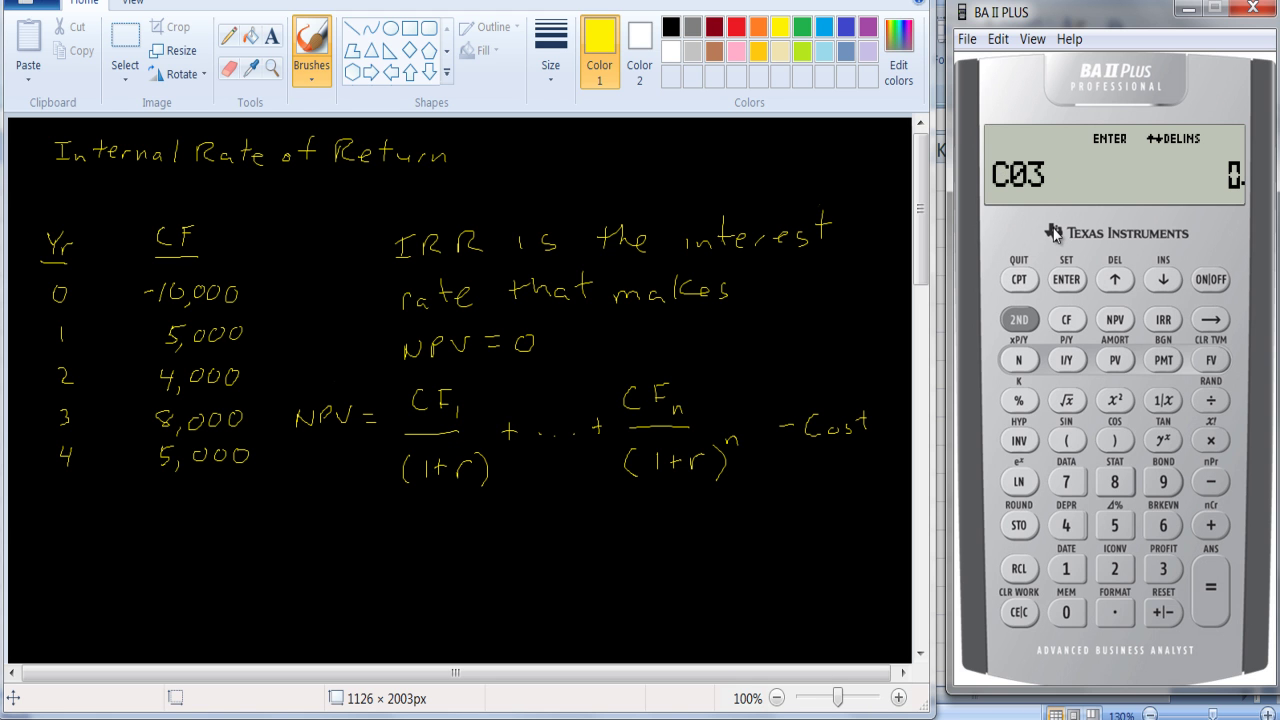
pyautogui.click(1128, 486)
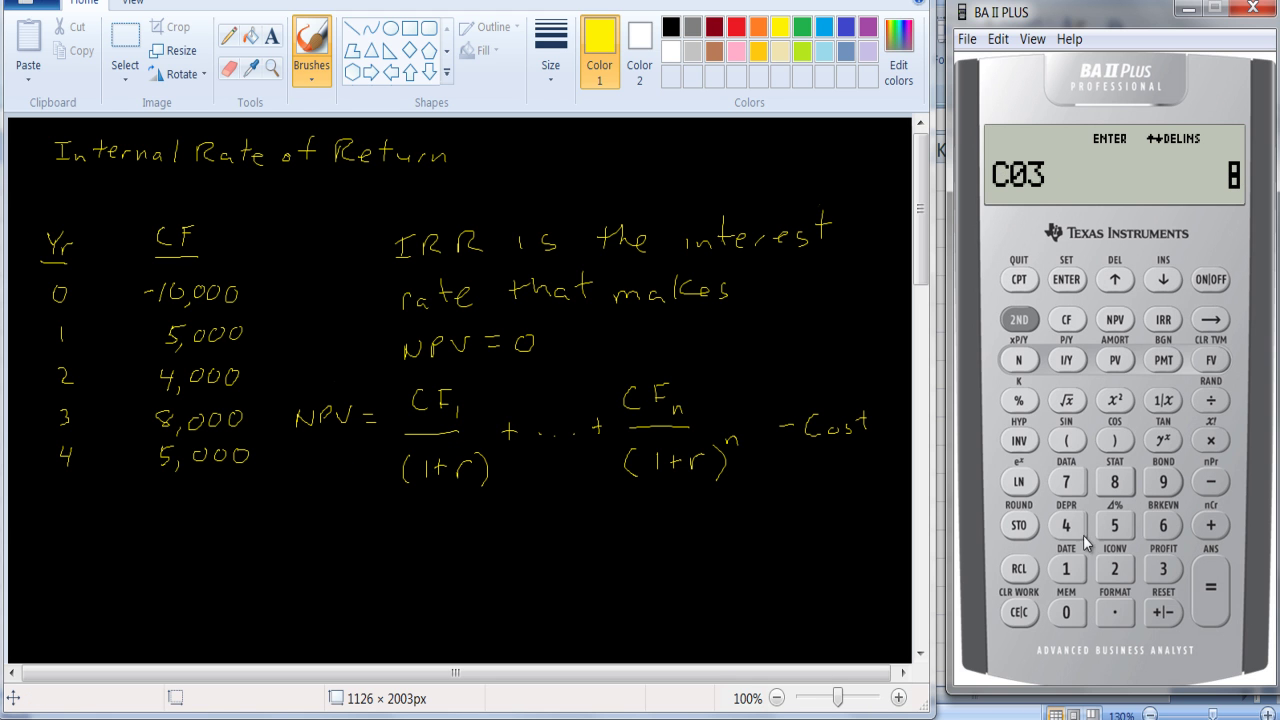
pyautogui.doubleClick(1068, 620)
pyautogui.click(1068, 620)
pyautogui.click(1068, 281)
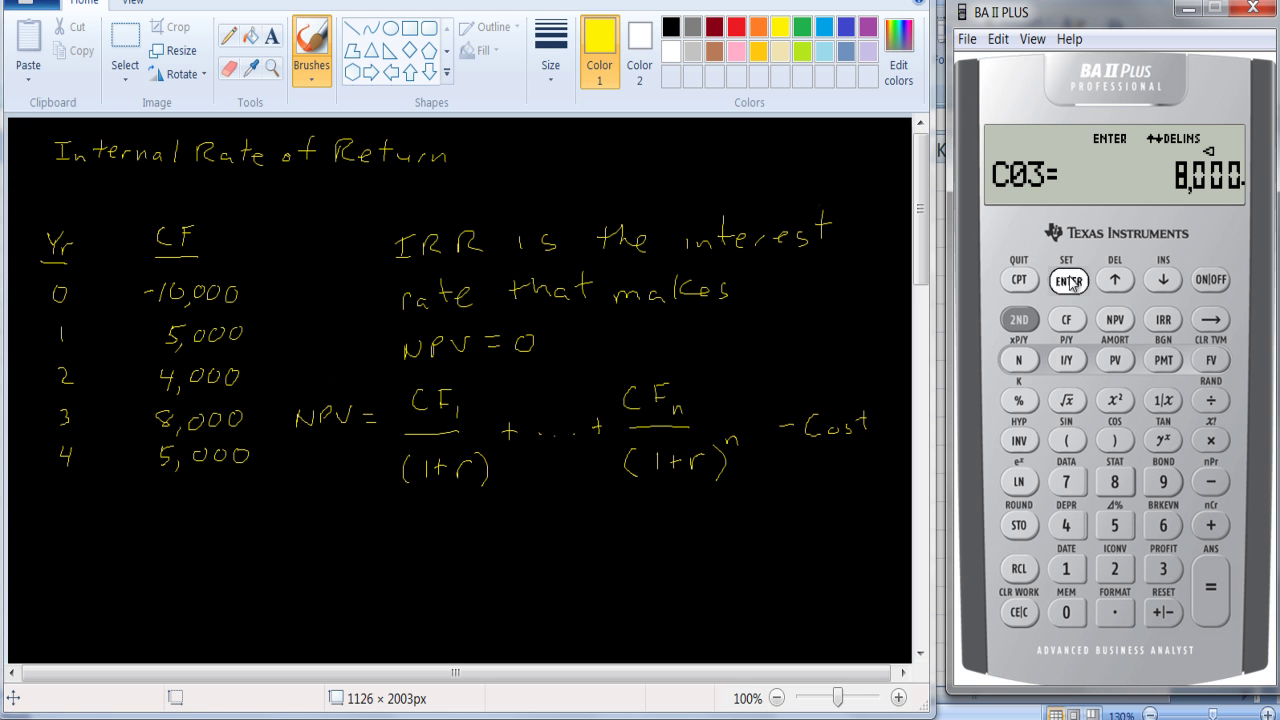
# Step: Keep the frequency F03 at 1 and enter 5,000 as the year 4 cash flow C04
pyautogui.click(1163, 282)
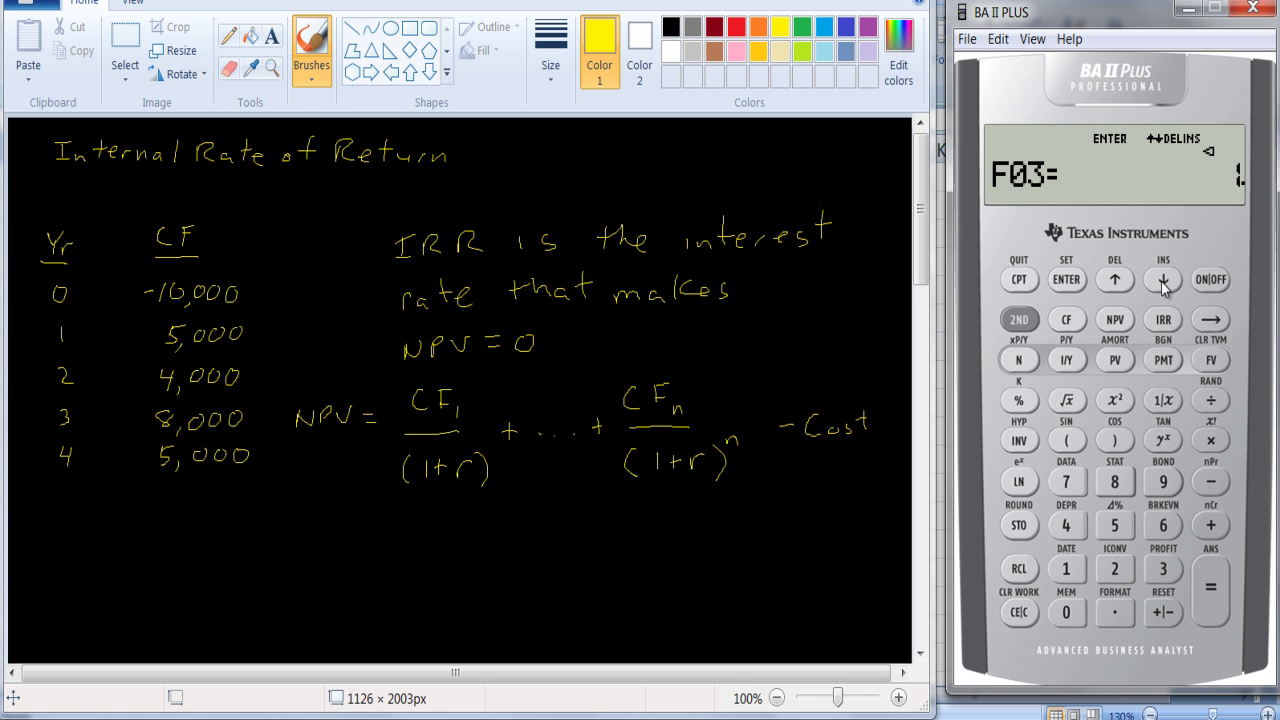
pyautogui.click(1163, 282)
pyautogui.click(1112, 532)
pyautogui.doubleClick(1064, 618)
pyautogui.click(1064, 618)
pyautogui.click(1078, 283)
# Step: Step back through the entered cash flows to CFo and compute the project's IRR
pyautogui.click(1115, 283)
pyautogui.click(1115, 283)
pyautogui.click(1115, 283)
pyautogui.click(1115, 283)
pyautogui.click(1115, 283)
pyautogui.click(1115, 283)
pyautogui.click(1115, 283)
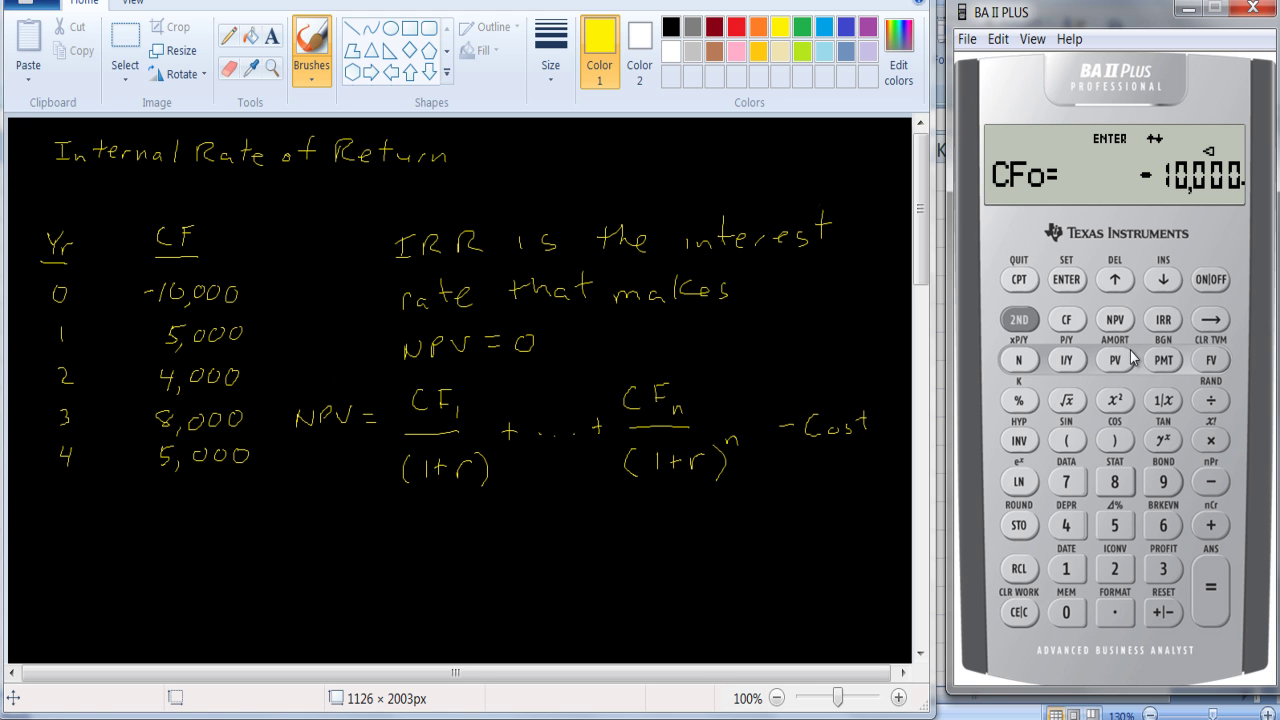
pyautogui.click(1164, 320)
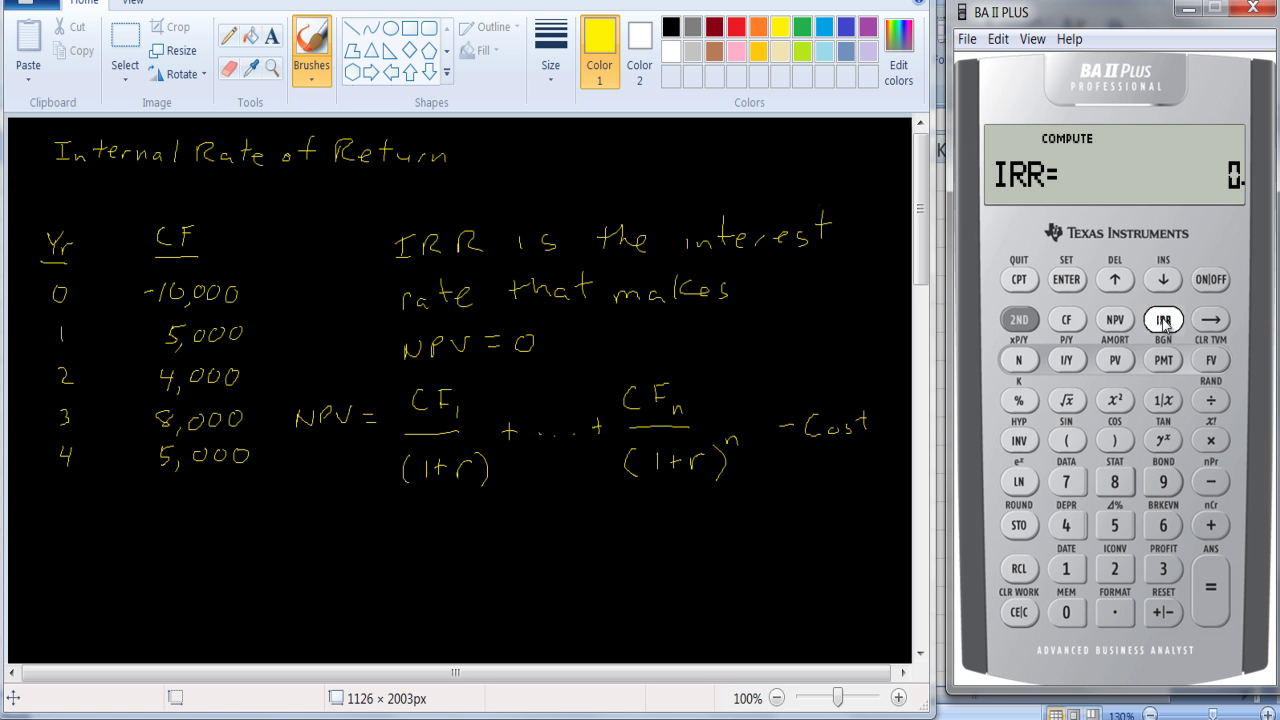
pyautogui.click(1018, 280)
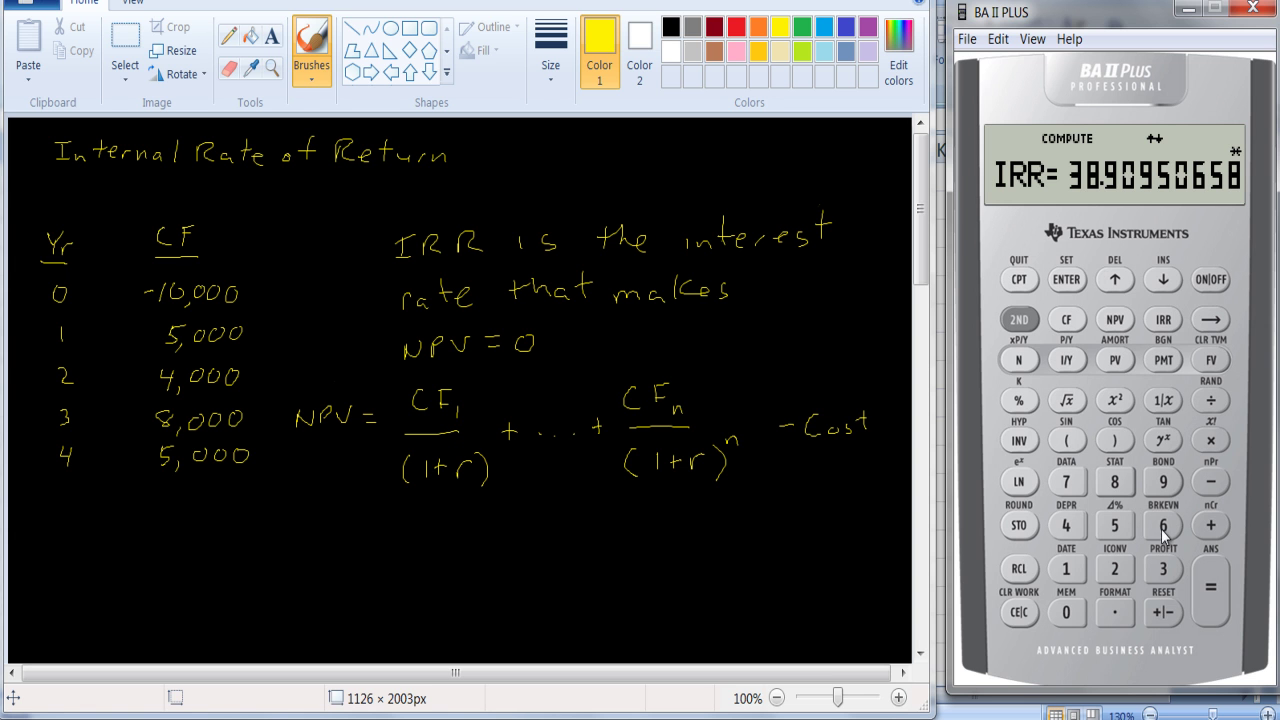
# Step: Switch back to the Excel worksheet, set the rate in B2 to 38.909% and select the NPV in C10
pyautogui.hotkey('alt', 'Tab')
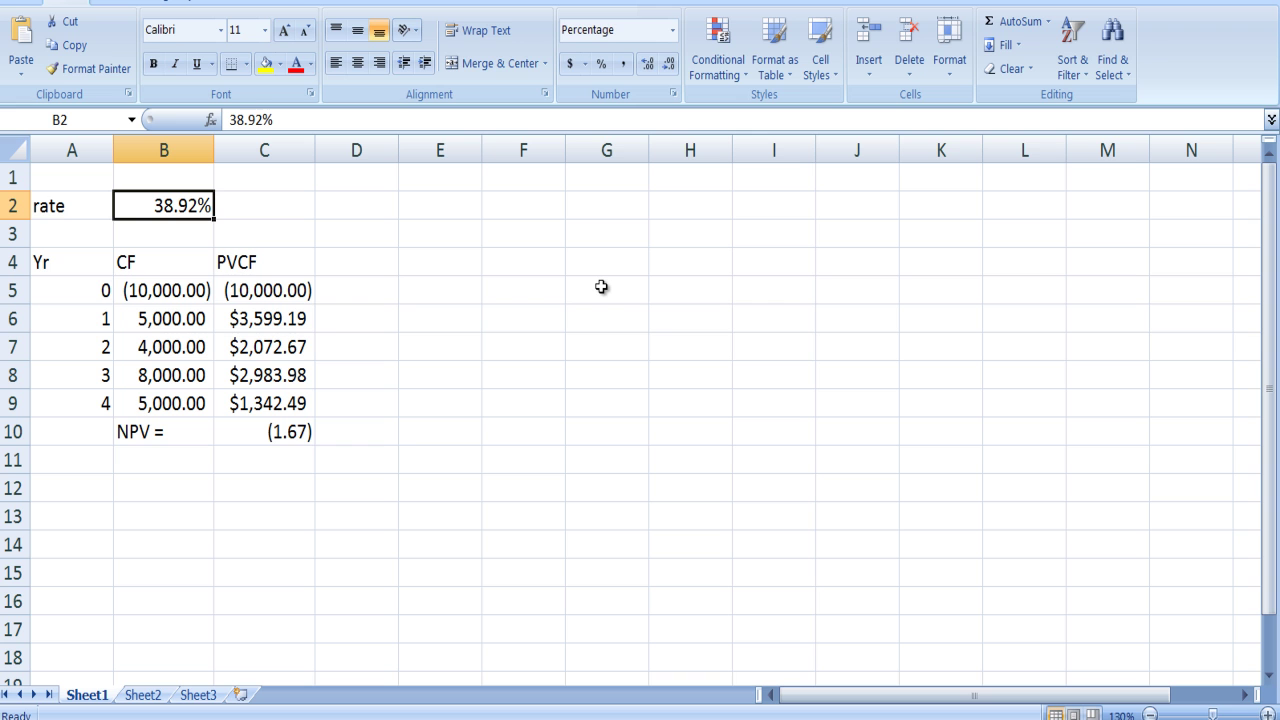
pyautogui.write('38')
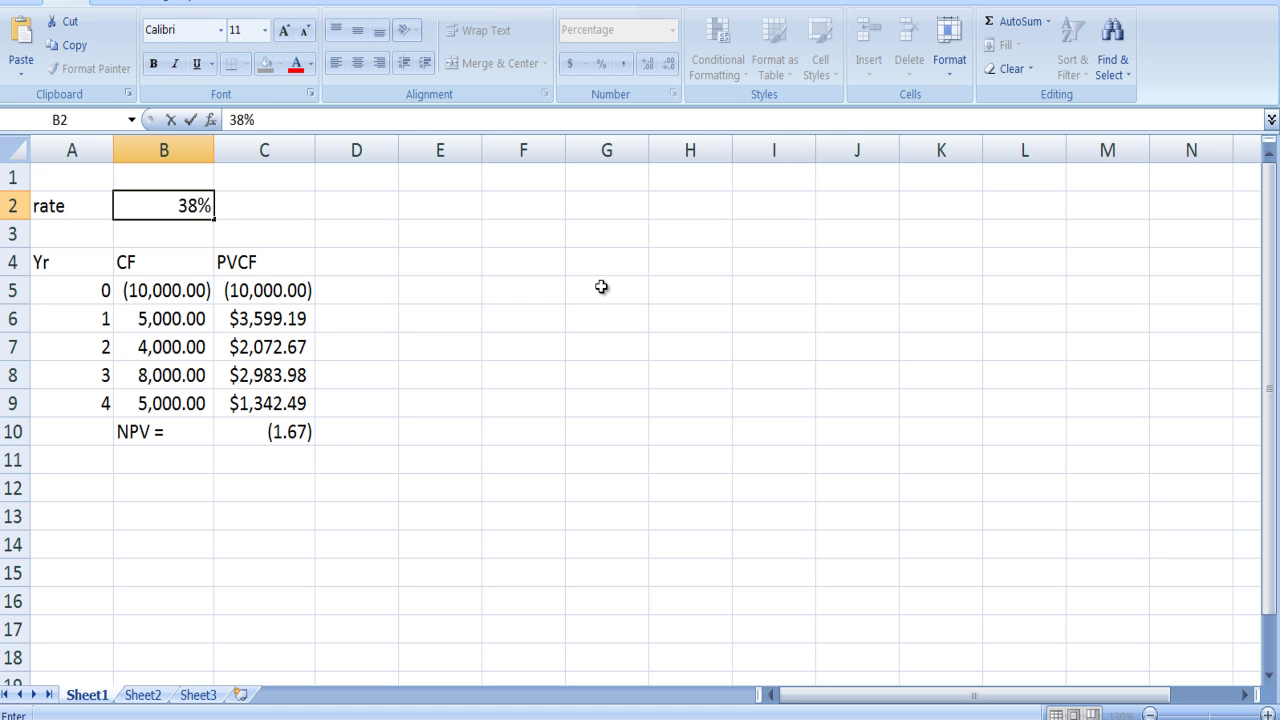
pyautogui.write('.909')
pyautogui.press('Return')
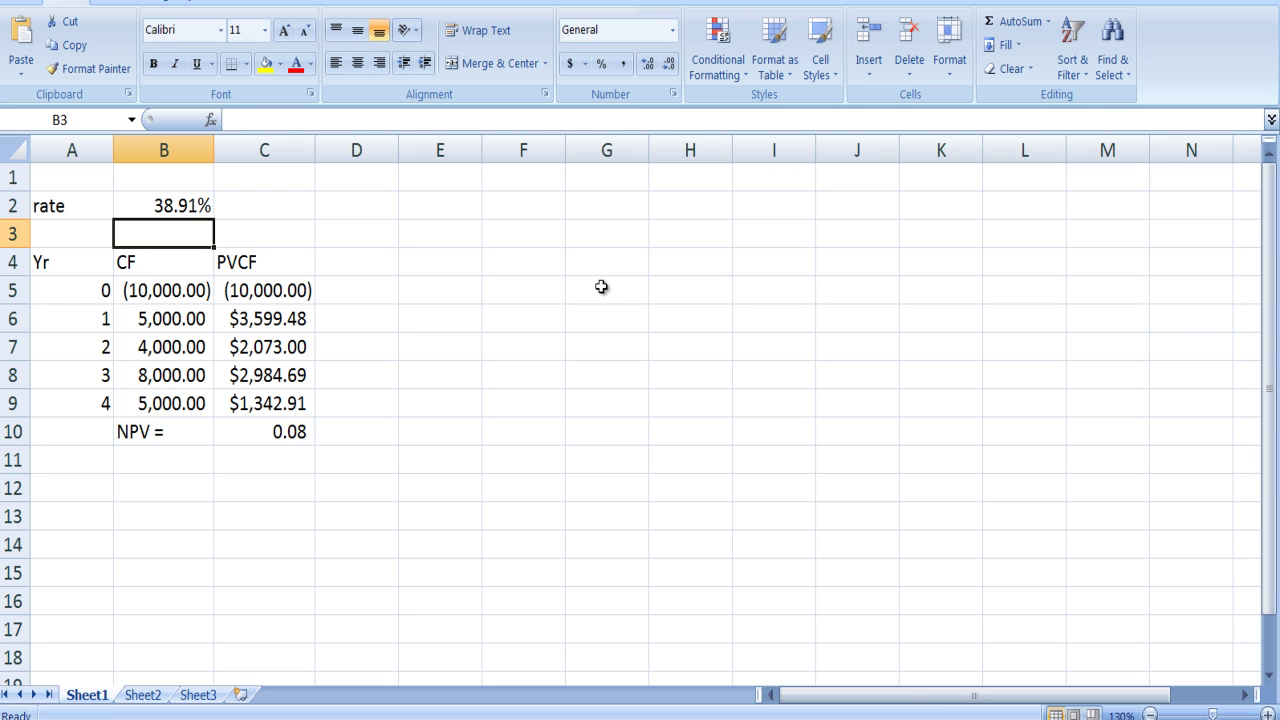
pyautogui.click(301, 434)
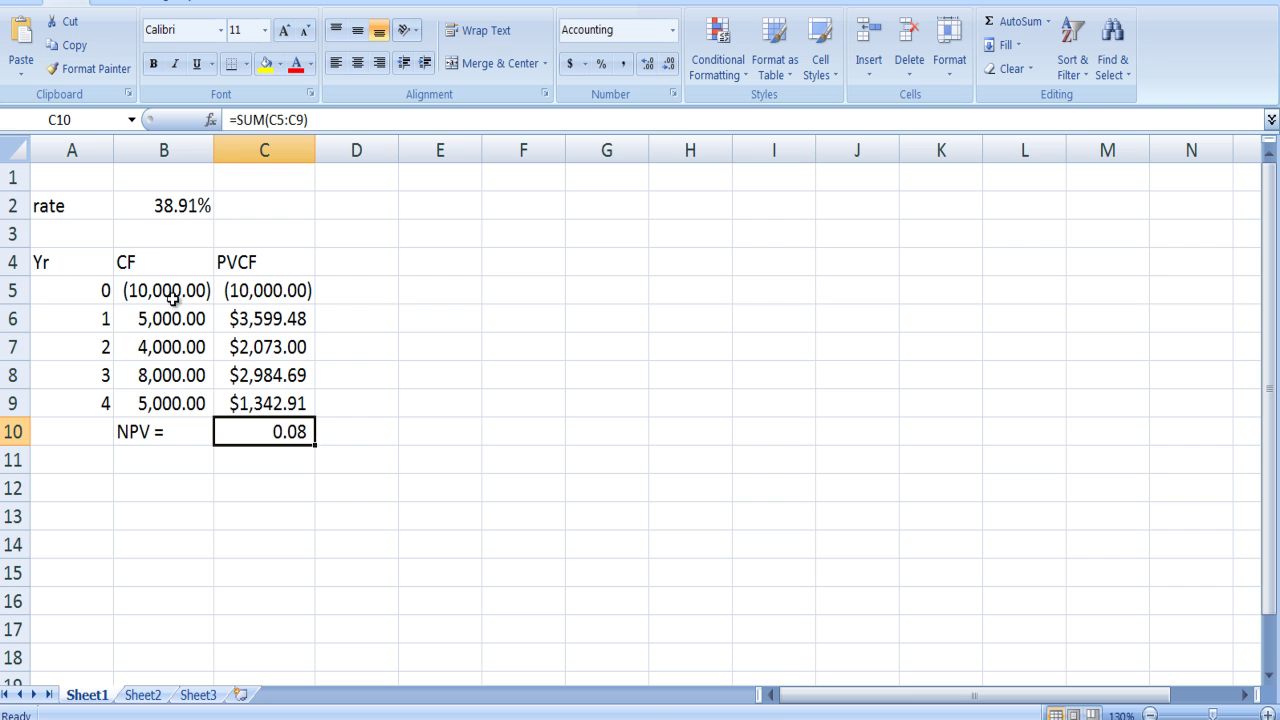